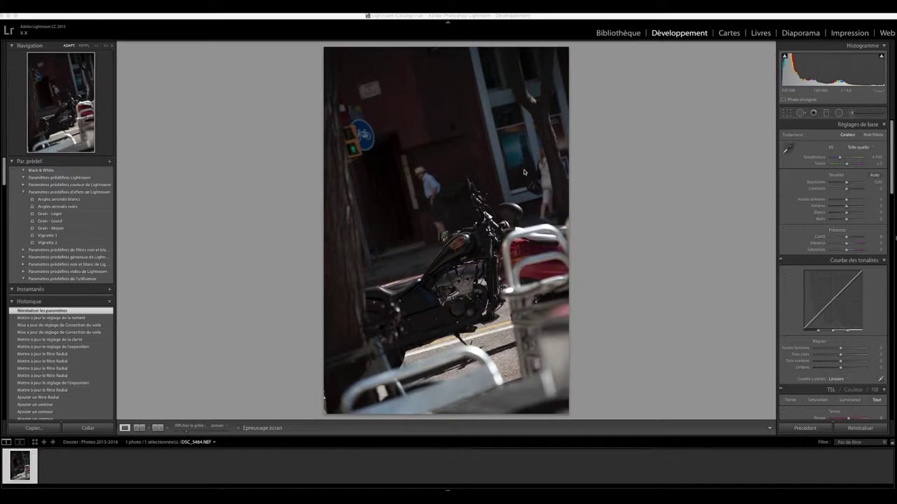
Activate the Crop Overlay on the motorcycle photo
left_click(788, 114)
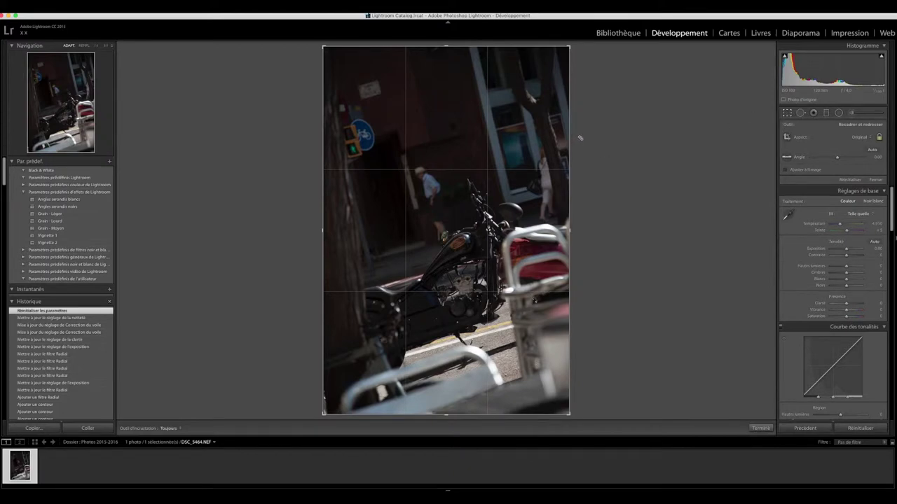
left_click(788, 114)
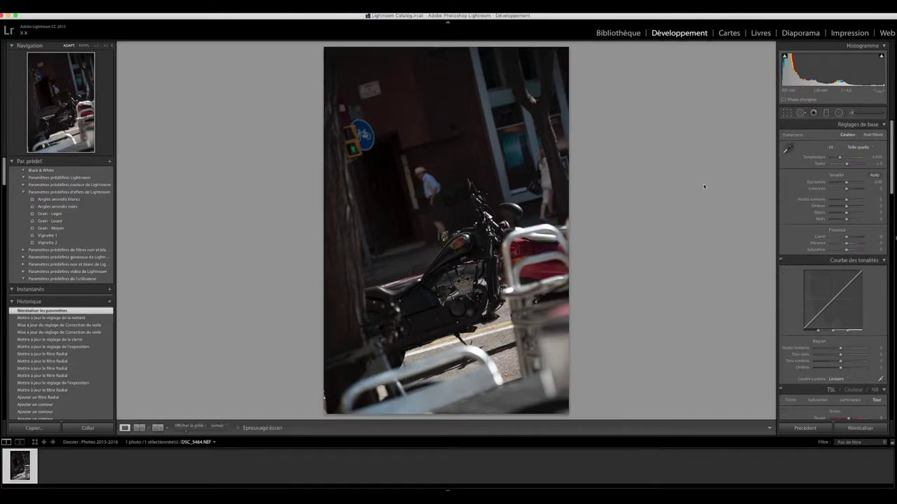
left_click(789, 114)
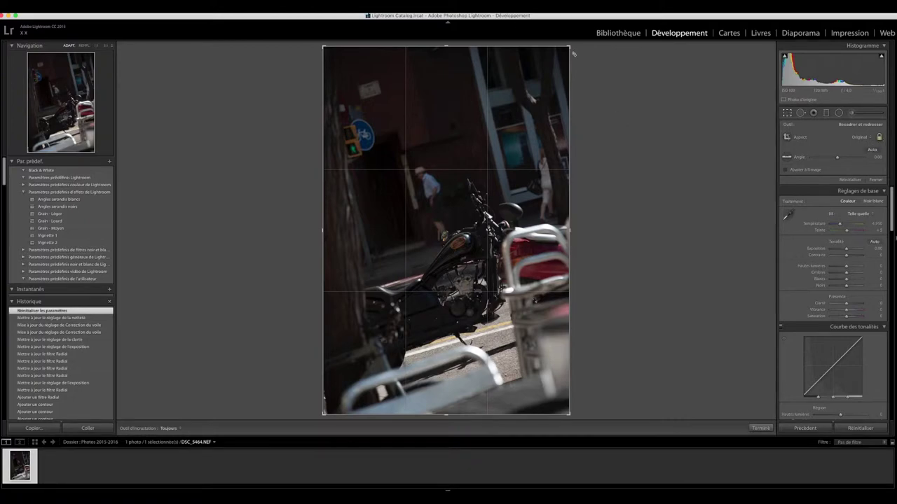
Test tighter crops around the motorcycle, then widen back to the full frame
left_click_drag(570, 48, 503, 147)
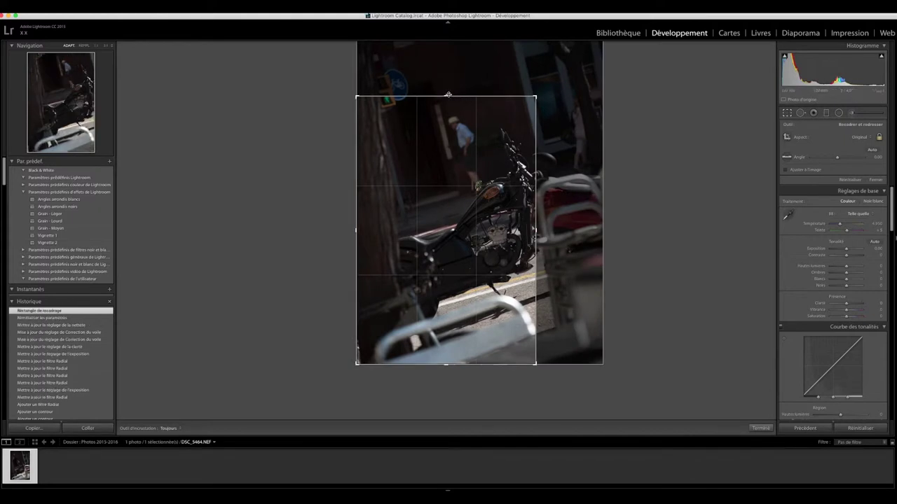
left_click_drag(449, 94, 449, 133)
left_click_drag(367, 231, 421, 231)
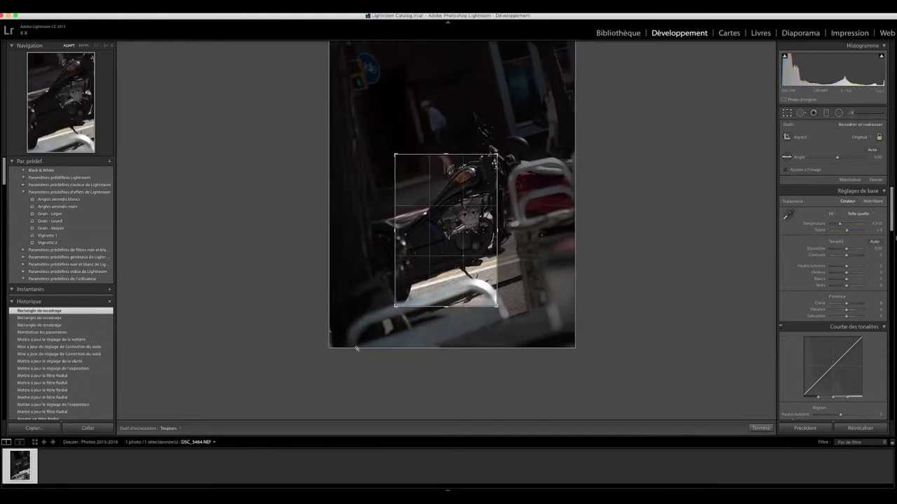
left_click_drag(394, 155, 343, 59)
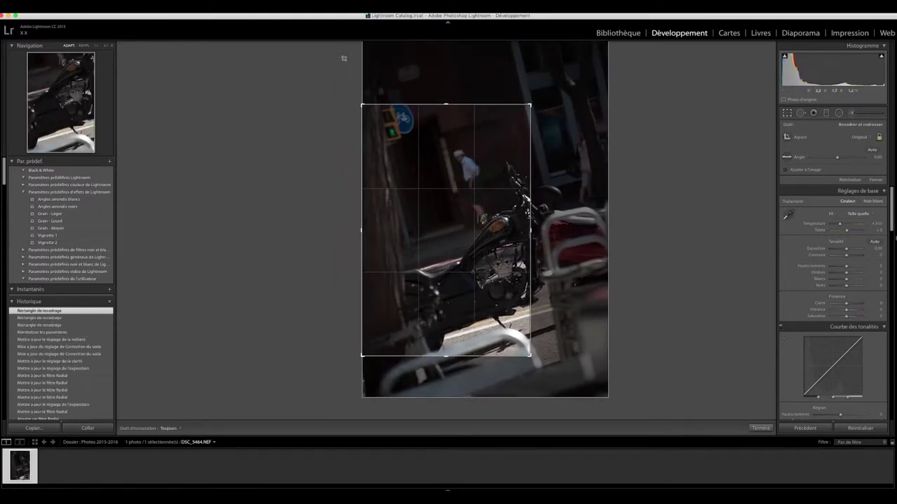
left_click_drag(530, 229, 582, 229)
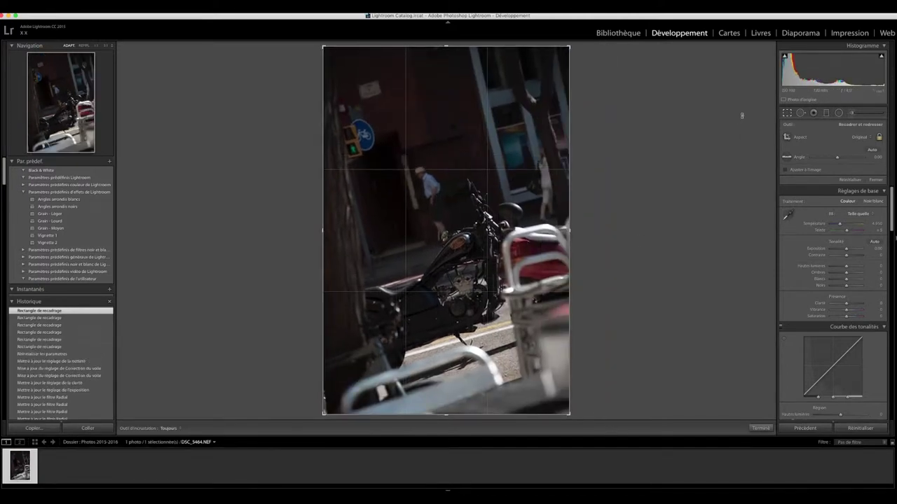
left_click(879, 138)
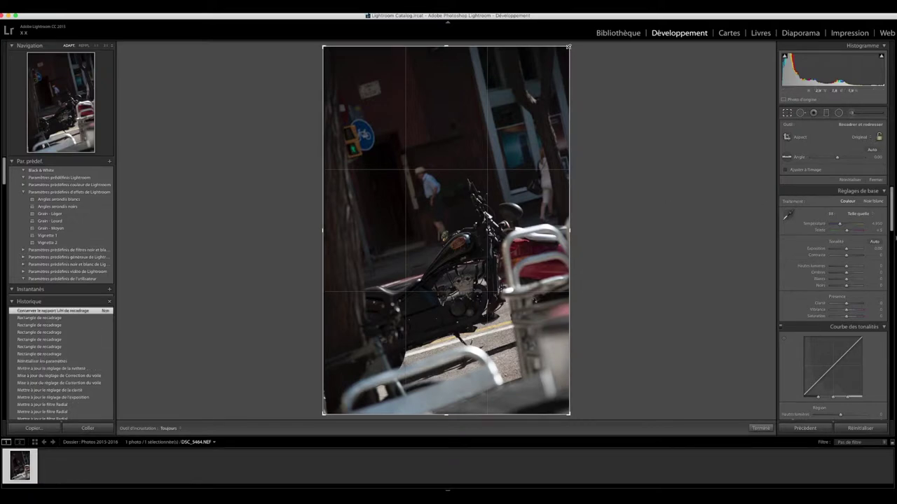
left_click_drag(569, 47, 552, 49)
left_click_drag(576, 229, 520, 229)
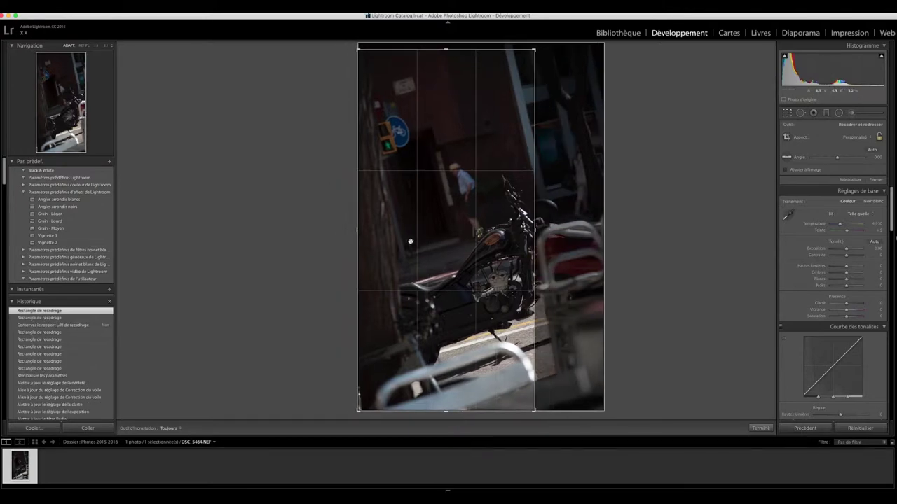
left_click_drag(359, 229, 396, 229)
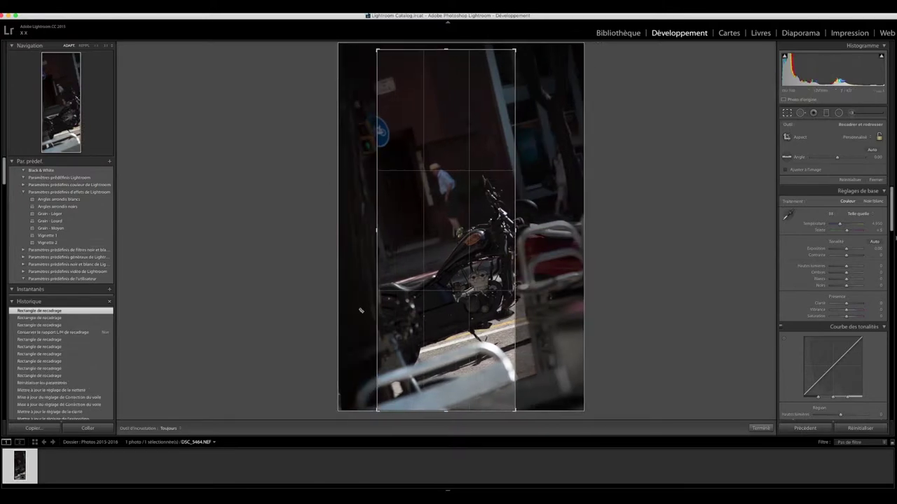
mouse_move(446, 51)
left_mouse_down()
mouse_move(446, 66)
mouse_move(446, 44)
left_mouse_up()
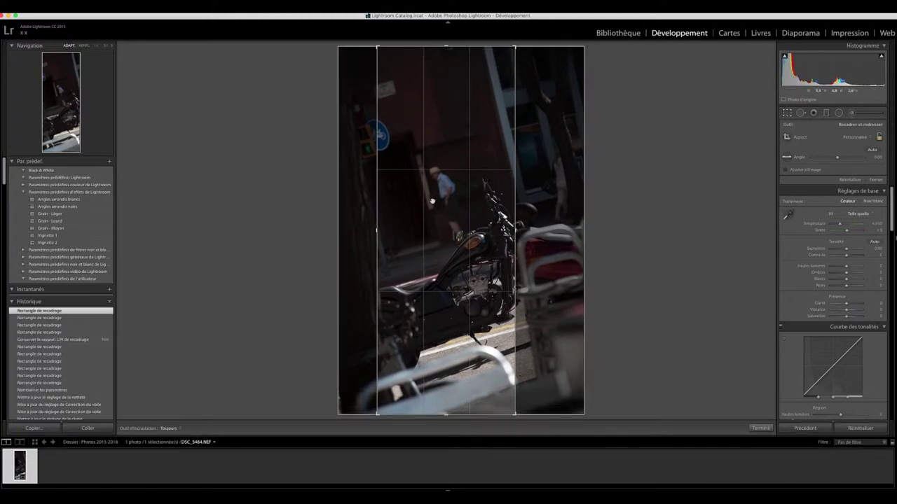
left_click_drag(377, 231, 371, 230)
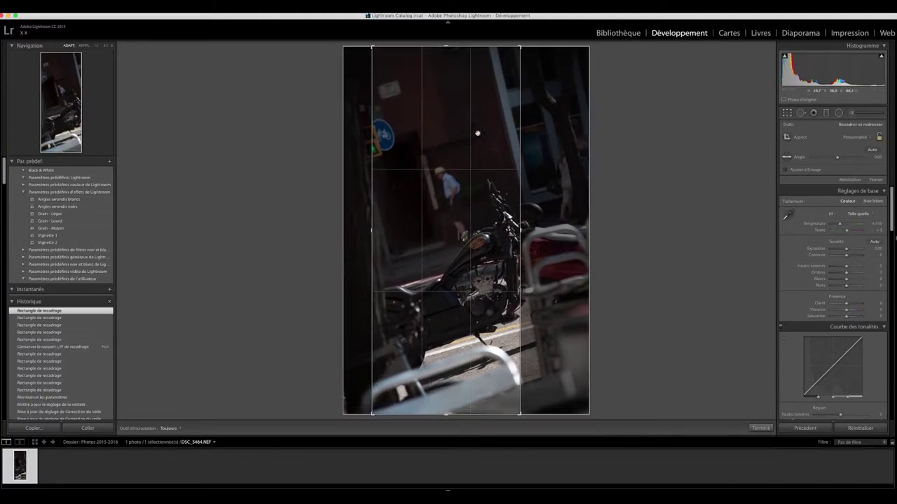
left_click(879, 138)
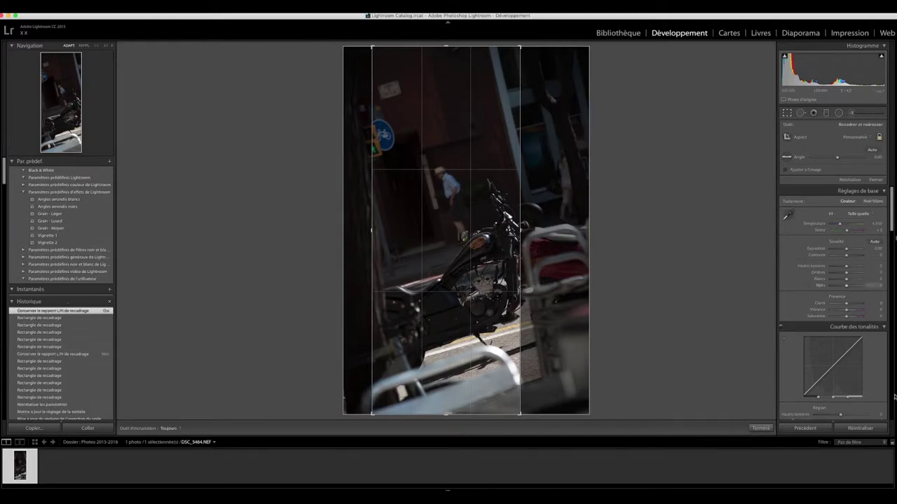
left_click(860, 429)
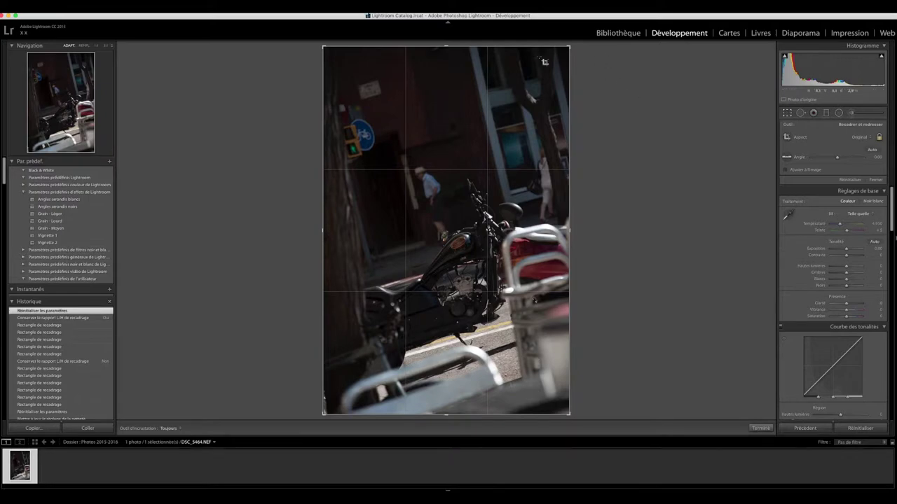
Pull the crop corners inward and reposition the photo to keep the pedestrian and motorcycle framed
left_click_drag(564, 49, 560, 53)
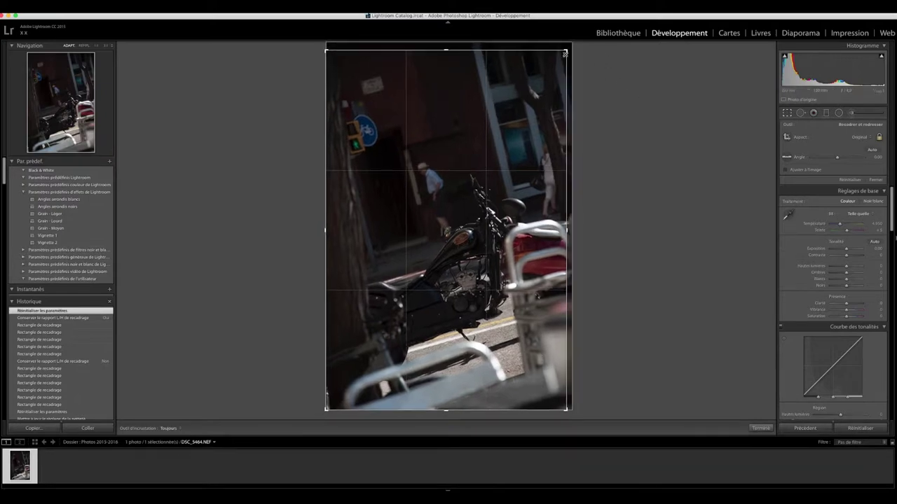
left_click_drag(568, 411, 554, 403)
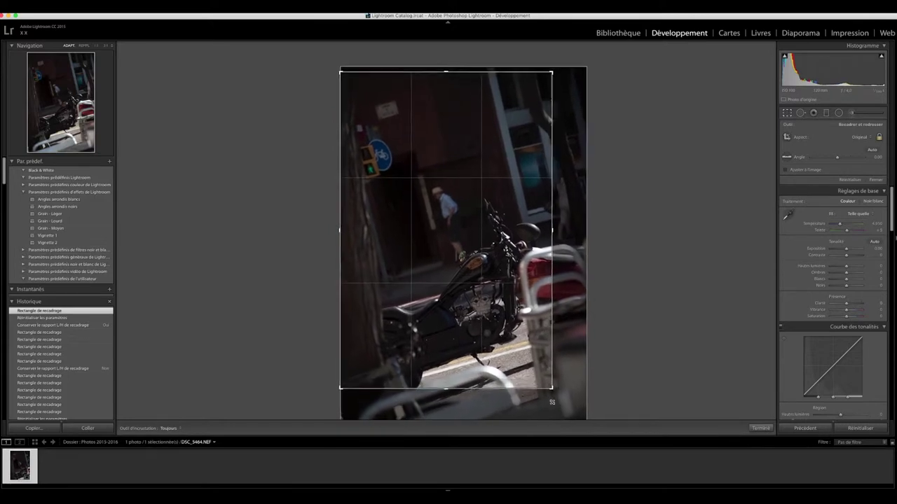
left_click_drag(554, 403, 534, 398)
left_click_drag(499, 336, 495, 321)
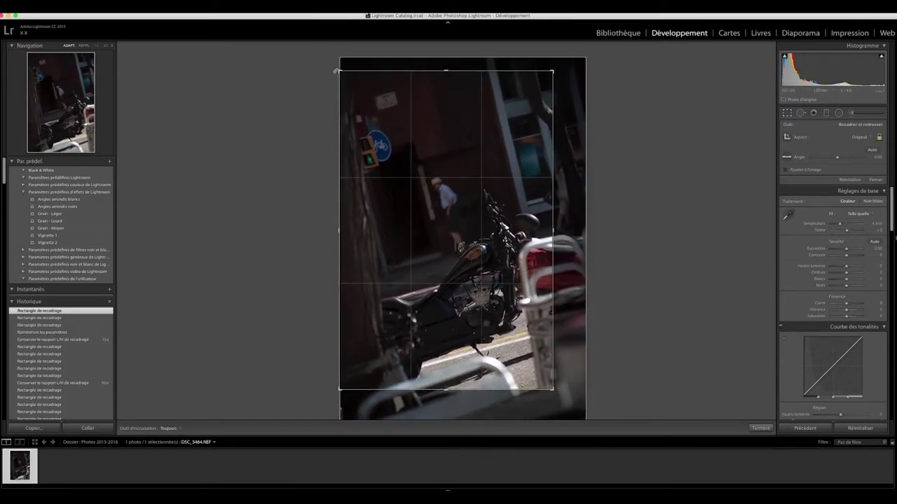
left_click_drag(339, 68, 339, 71)
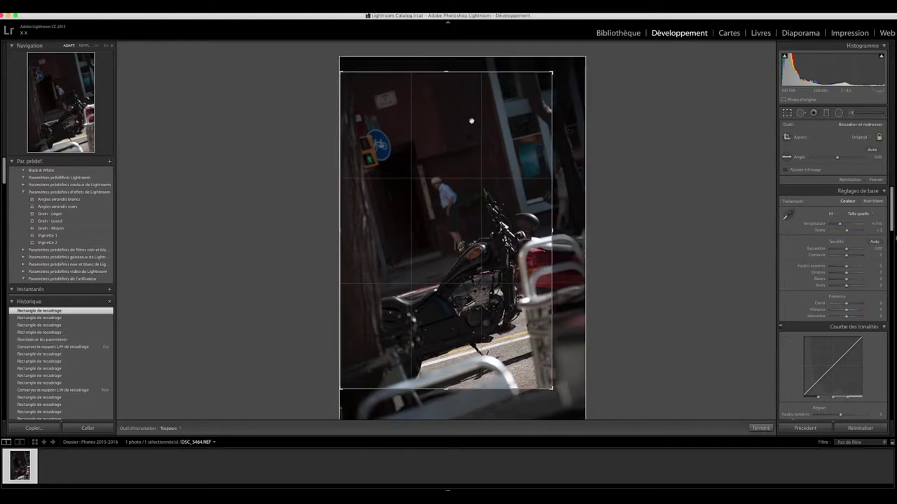
left_click_drag(554, 81, 548, 74)
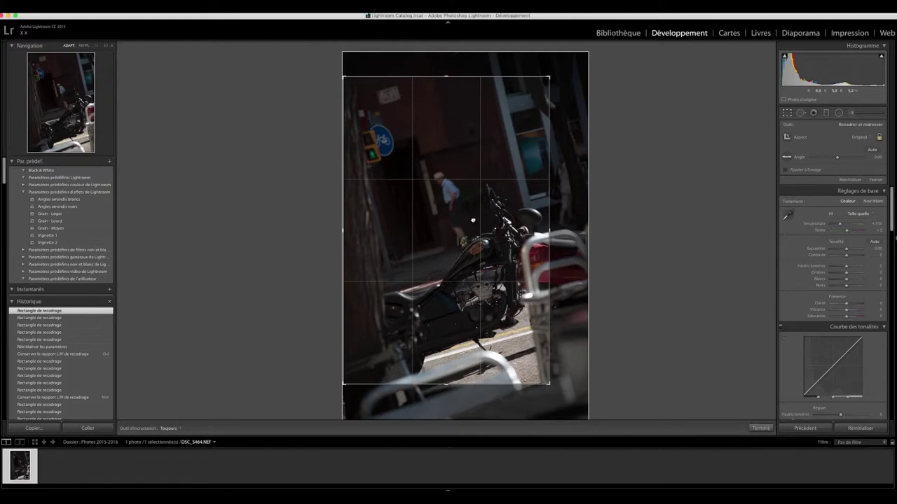
left_click_drag(473, 221, 463, 245)
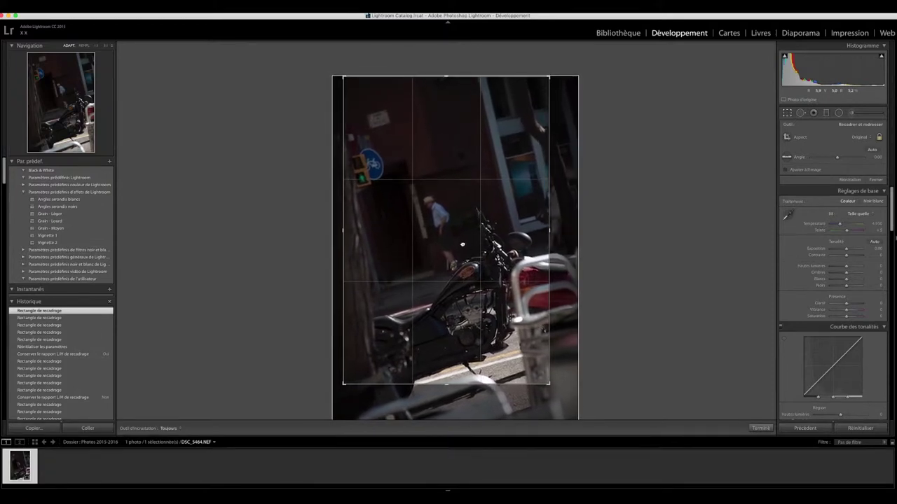
left_click_drag(462, 245, 470, 245)
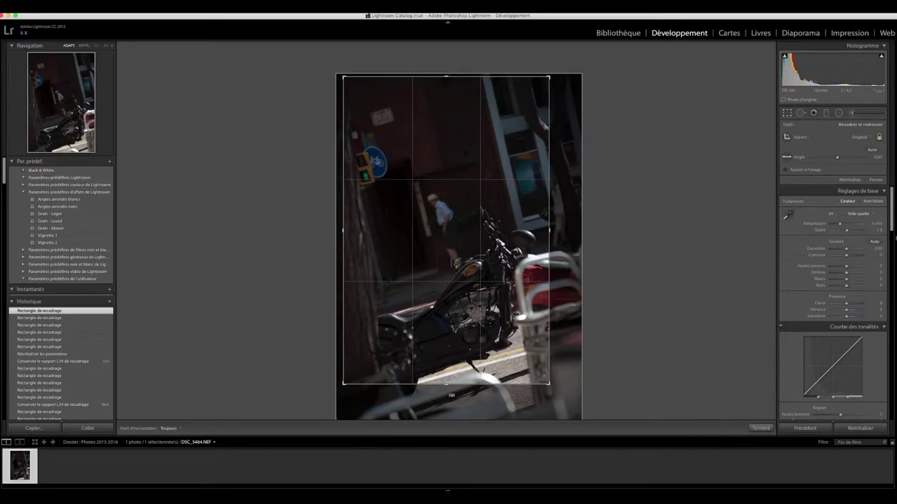
left_click_drag(457, 387, 455, 363)
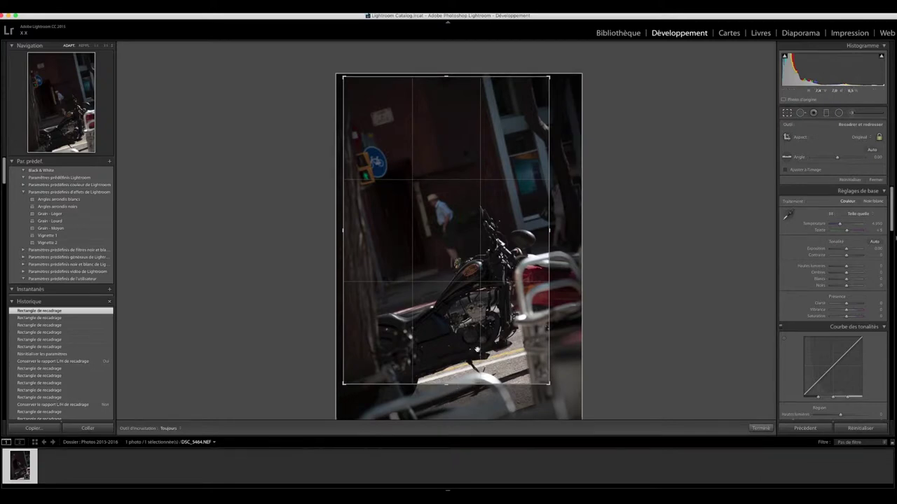
Commit the tall portrait crop framing the pedestrian above the motorcycle
key("Return")
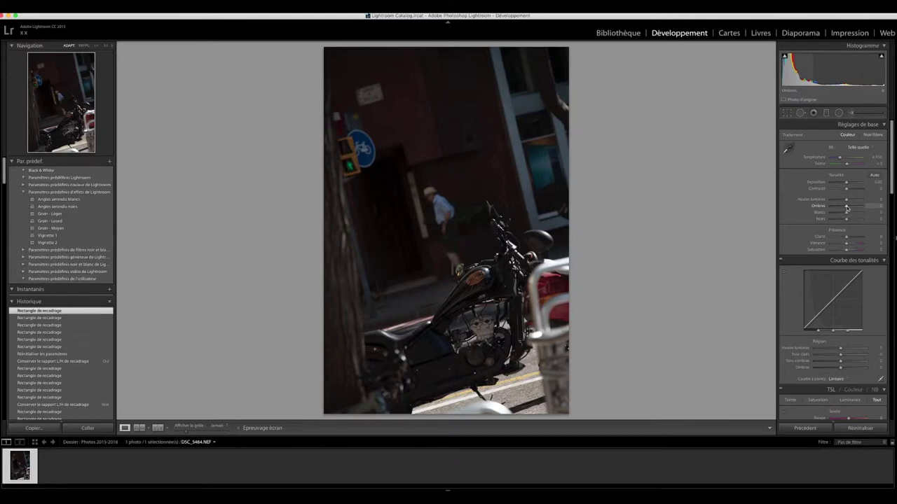
Raise Shadows to +98 and lower Highlights to -87
mouse_move(848, 208)
left_mouse_down()
mouse_move(860, 208)
mouse_move(833, 203)
mouse_move(861, 208)
left_mouse_up()
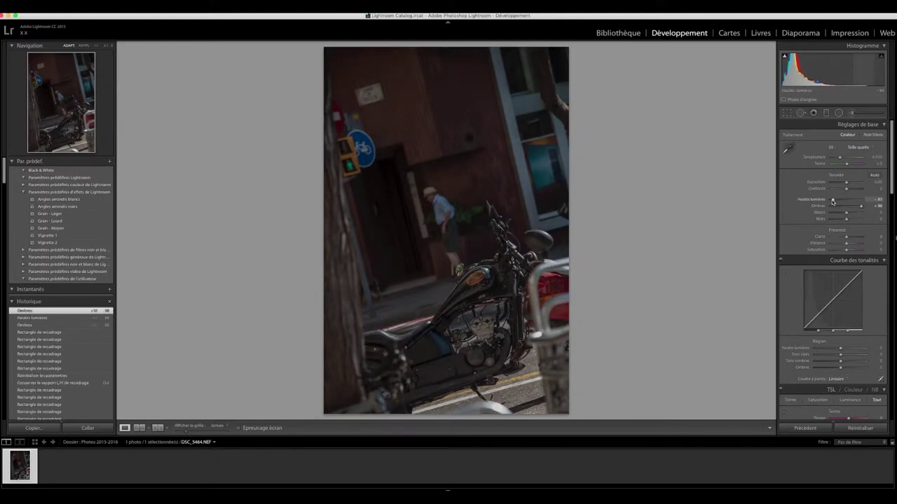
left_click_drag(832, 201, 831, 201)
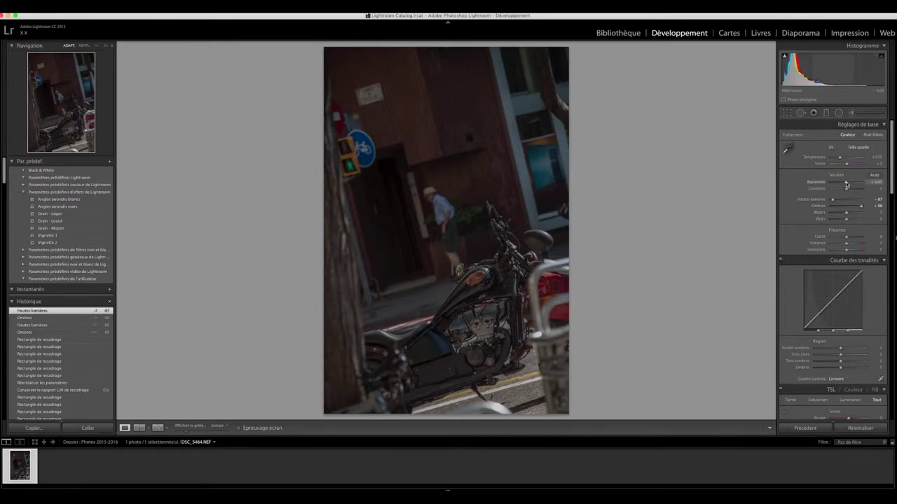
Bring Exposure up in small increments to +1.00
left_click_drag(847, 185, 848, 185)
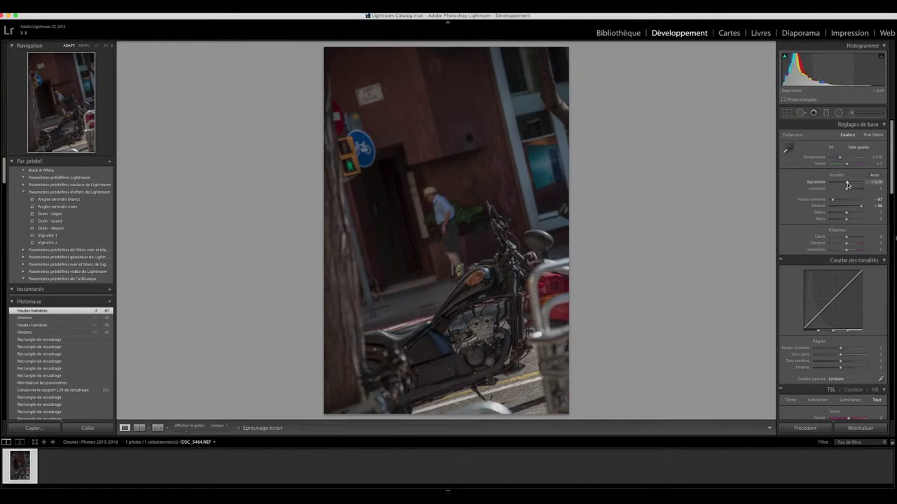
left_click_drag(846, 184, 849, 185)
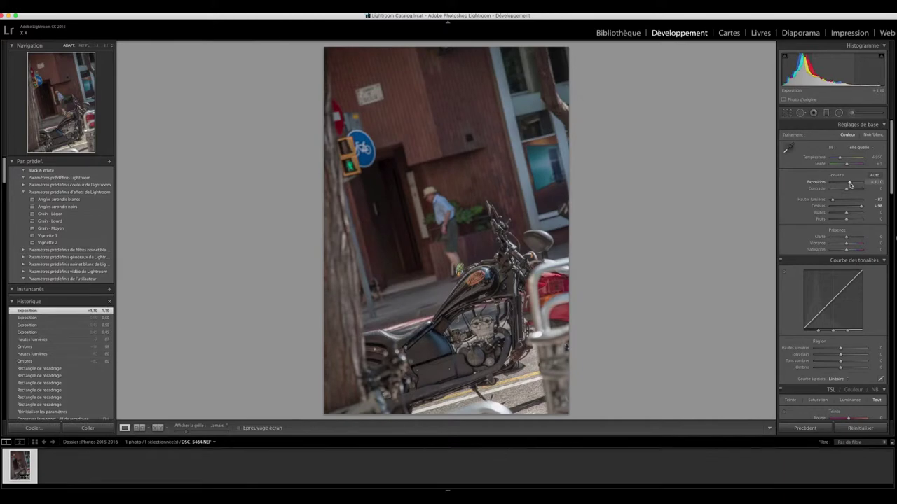
left_click_drag(849, 185, 851, 184)
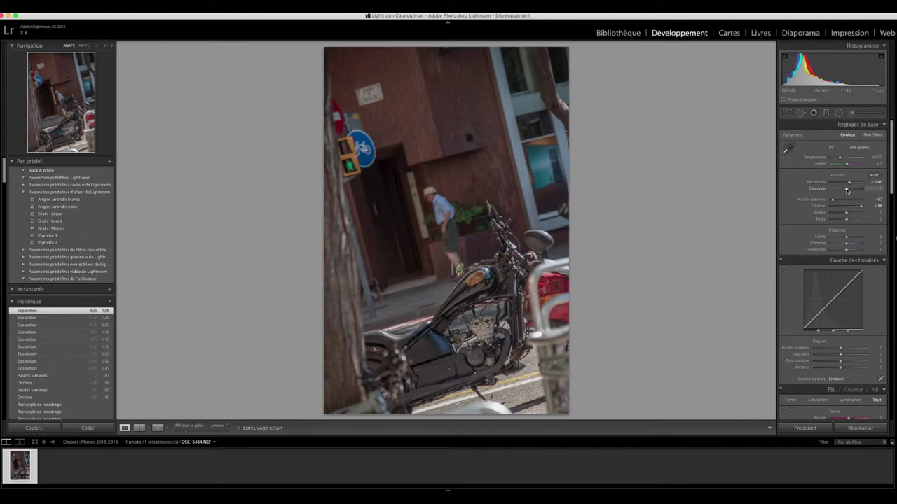
Try Contrast at +49, then settle it at -3
left_click_drag(847, 189, 853, 191)
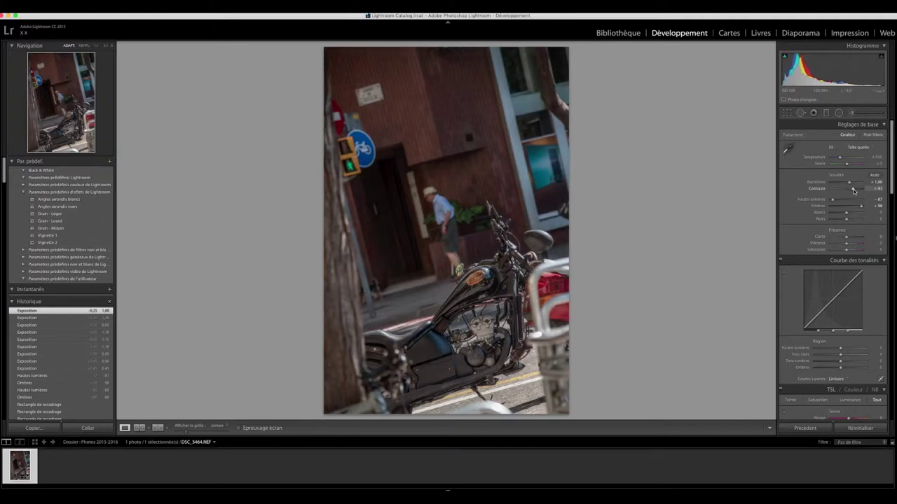
left_click_drag(853, 190, 854, 191)
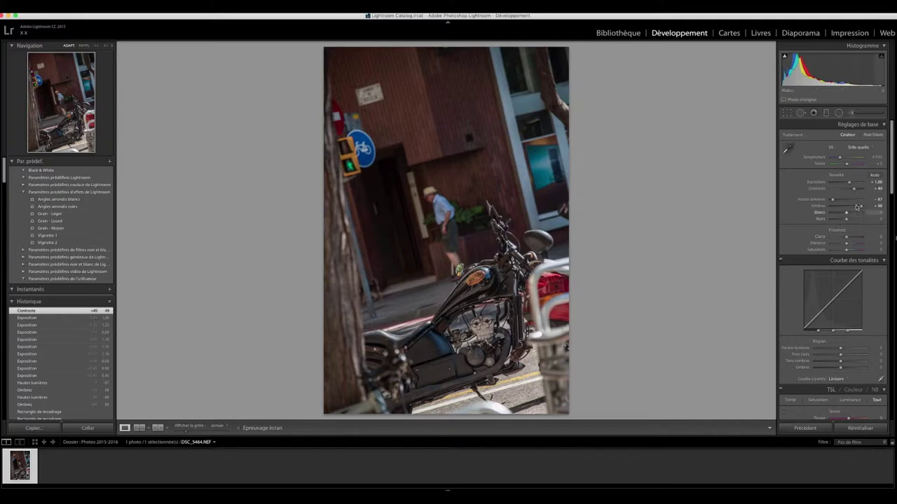
left_click_drag(853, 190, 848, 193)
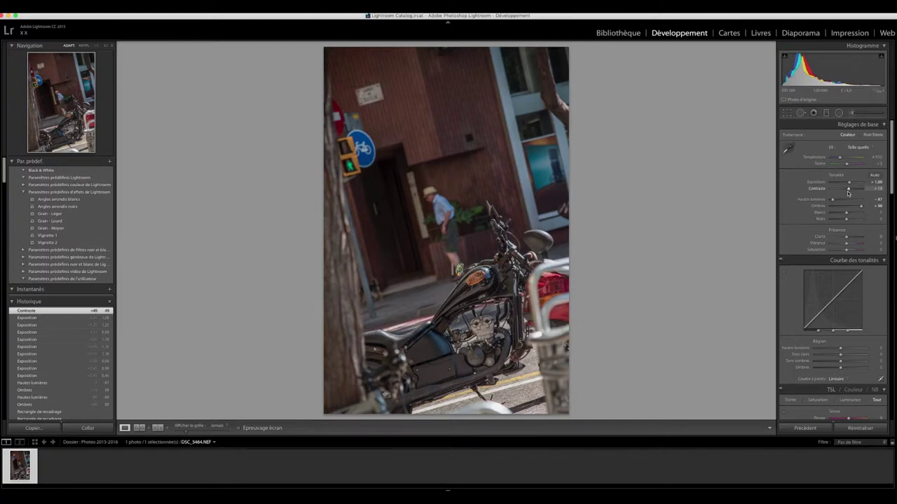
left_click_drag(848, 193, 846, 190)
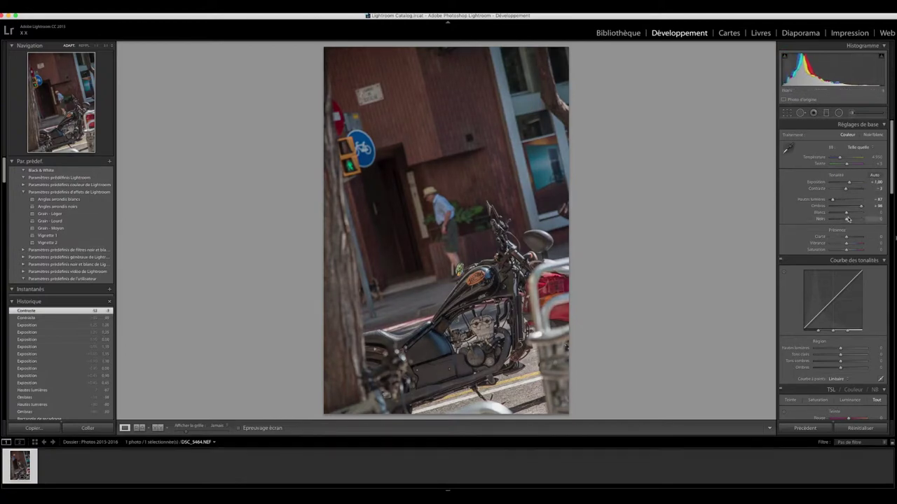
Set Whites to +29 and tune Blacks while watching the clipping previews
left_click(846, 214, "alt")
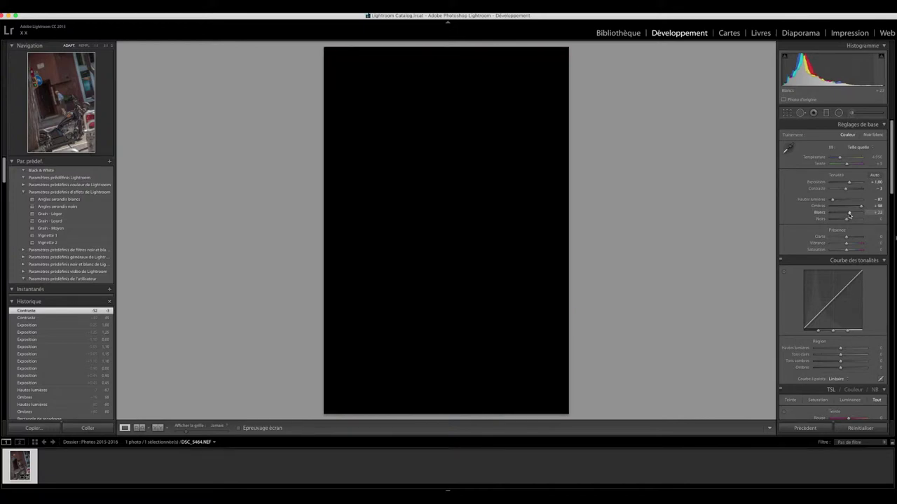
left_click_drag(849, 215, 847, 216)
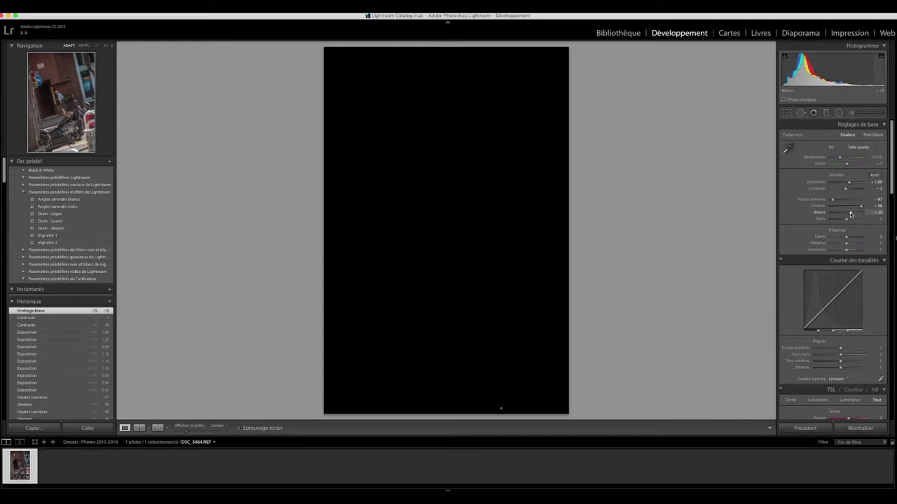
left_click_drag(850, 214, 846, 223)
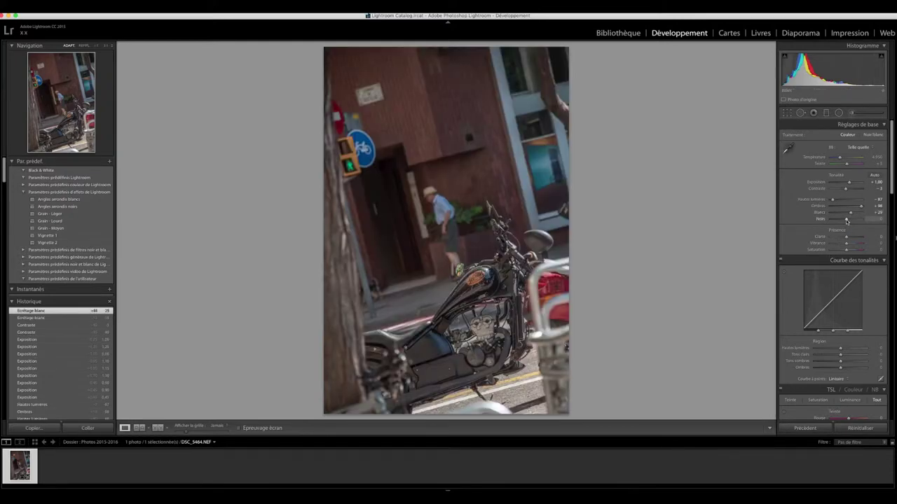
left_click_drag(846, 221, 845, 222)
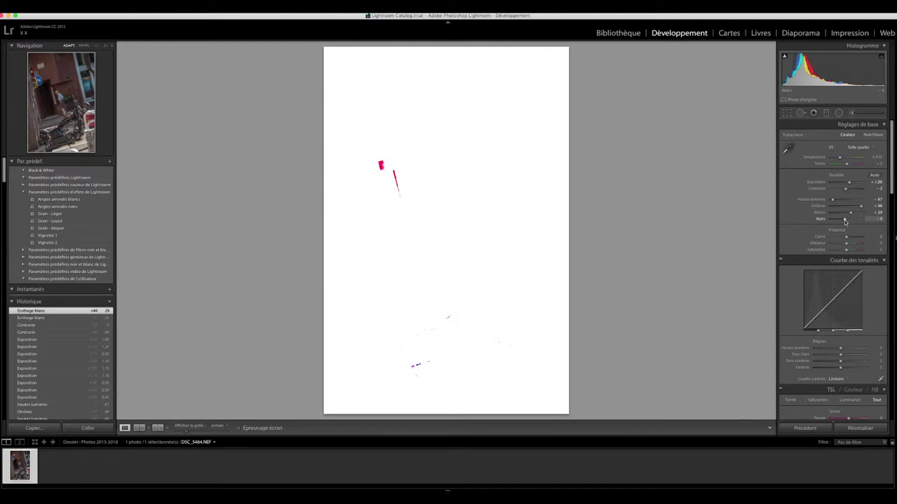
left_click_drag(845, 222, 845, 222)
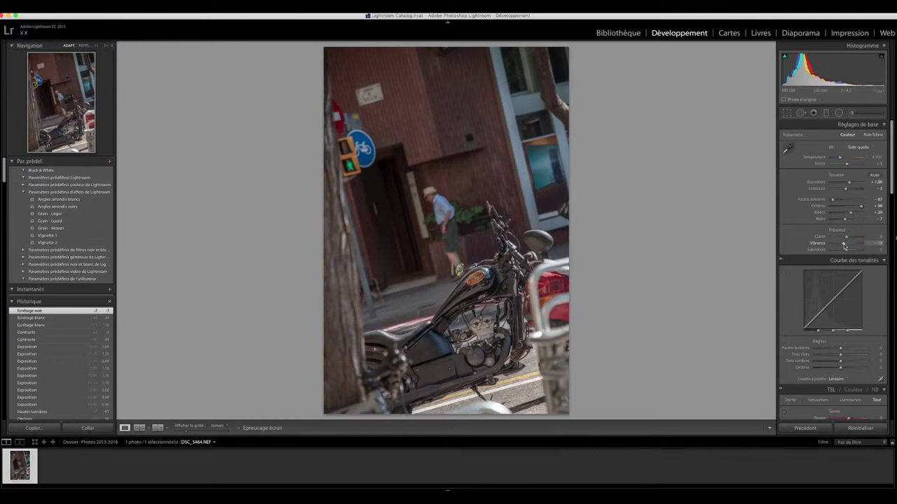
Set Vibrance to -100 and Saturation to +30, trying Clarity along the way
left_click_drag(844, 245, 836, 248)
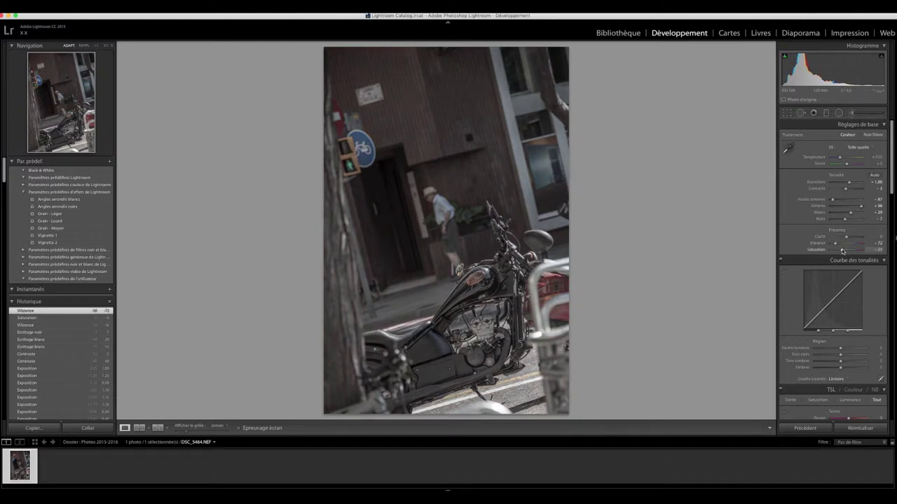
left_click_drag(839, 251, 830, 243)
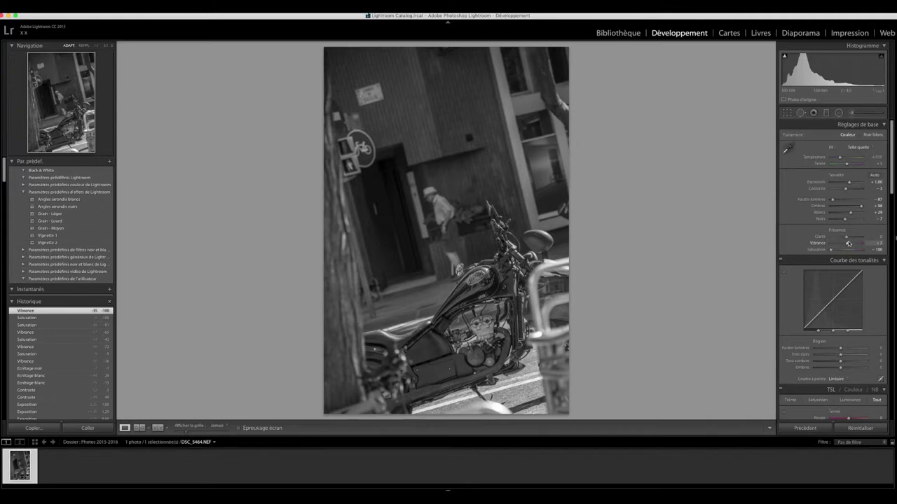
mouse_move(841, 243)
left_mouse_down()
mouse_move(861, 243)
mouse_move(827, 247)
mouse_move(845, 237)
mouse_move(834, 251)
mouse_move(844, 250)
mouse_move(830, 244)
mouse_move(852, 250)
mouse_move(843, 251)
left_mouse_up()
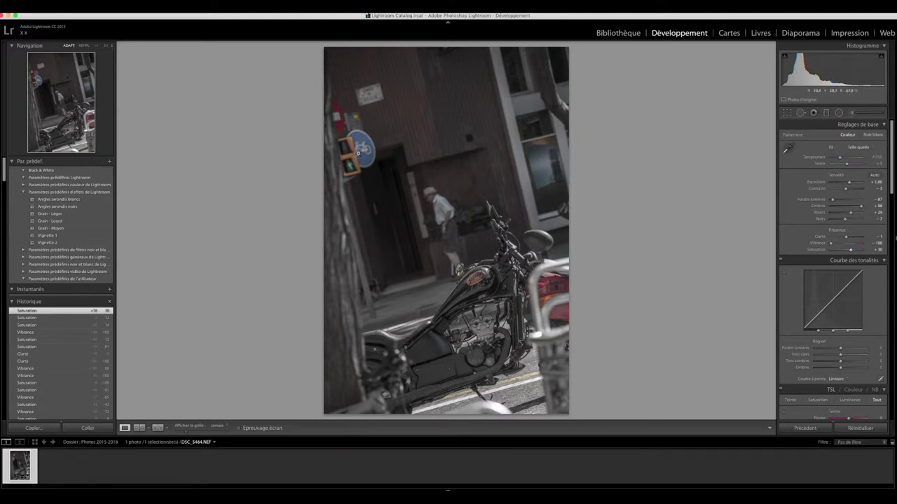
Set up an Adjustment Brush with exposure reset and Saturation at -100
left_click(854, 114)
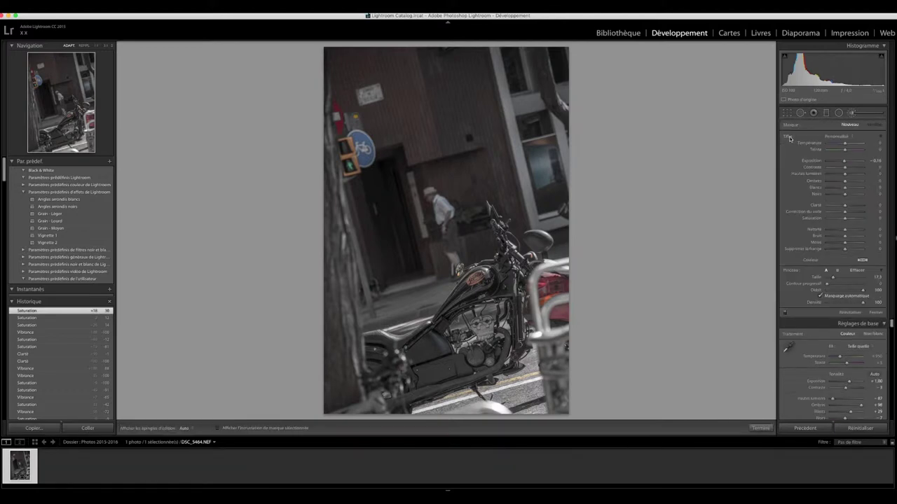
double_click(789, 138)
left_click_drag(844, 218, 813, 226)
key("h")
Paint out the colour of the red tail light, seat and tank area
mouse_move(561, 284)
left_mouse_down()
mouse_move(527, 298)
mouse_move(558, 285)
mouse_move(520, 287)
left_mouse_up()
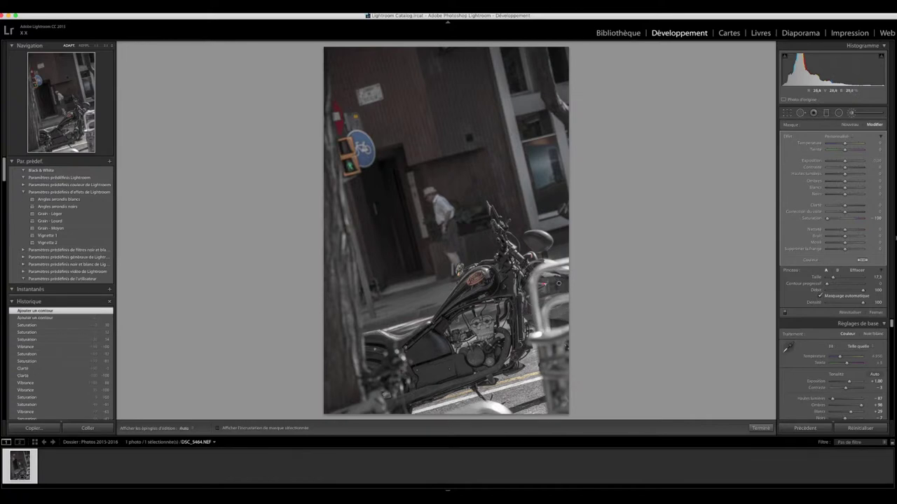
key("h")
mouse_move(525, 306)
left_mouse_down()
mouse_move(562, 279)
mouse_move(518, 242)
left_mouse_up()
mouse_move(561, 241)
left_mouse_down()
mouse_move(515, 252)
mouse_move(550, 253)
mouse_move(522, 235)
mouse_move(559, 283)
mouse_move(519, 234)
mouse_move(557, 245)
mouse_move(558, 283)
left_mouse_up()
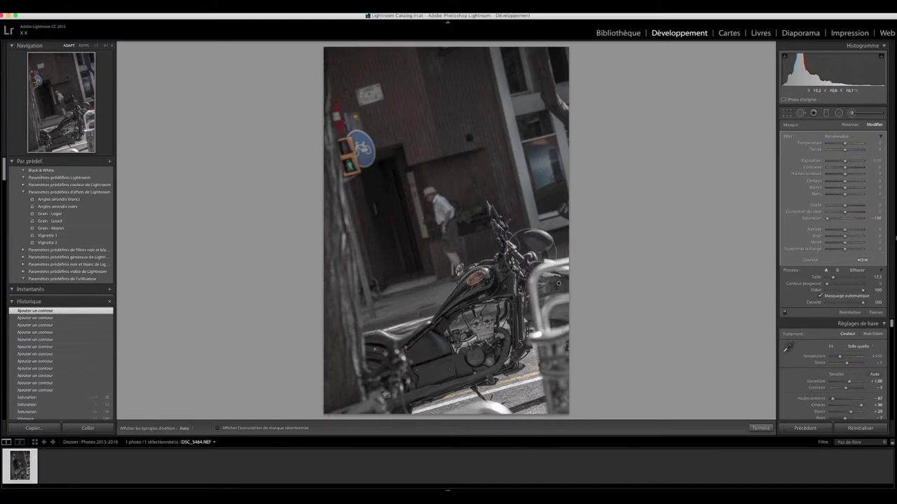
left_click_drag(560, 242, 515, 270)
left_click_drag(533, 228, 508, 273)
left_click_drag(554, 238, 522, 249)
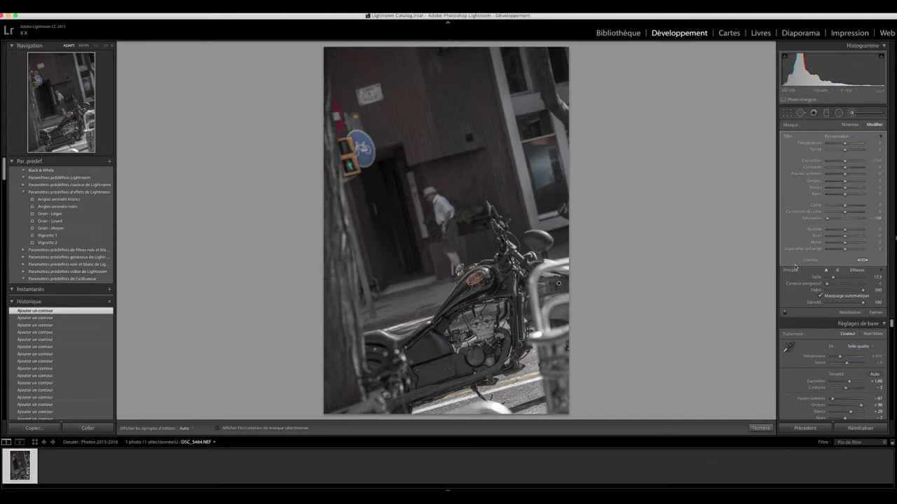
Set brush feather to 41 and turn the red and blue bike signs grey
left_click_drag(827, 283, 862, 283)
left_click_drag(863, 283, 842, 284)
mouse_move(360, 148)
key("h")
key("h")
key("h")
left_click_drag(345, 112, 354, 114)
left_click_drag(371, 145, 358, 150)
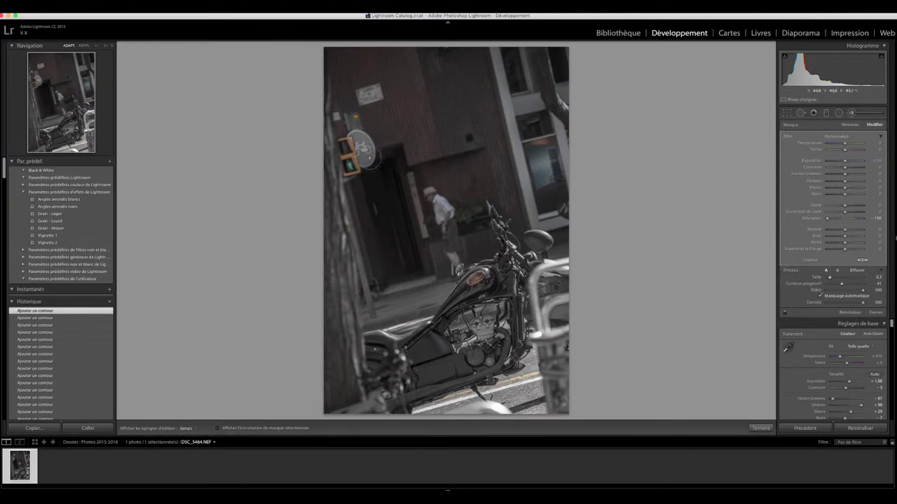
Shrink the brush to 5.2 for the leftover colour spots, toggling the edit pins
key("h")
key("h")
key("h")
key("h")
left_click_drag(820, 280, 785, 280)
key("h")
key("h")
key("h")
key("h")
key("h")
key("h")
Finish the brush, then set the photo's Contrast to +52 and Exposure to +1.45
left_click(851, 115)
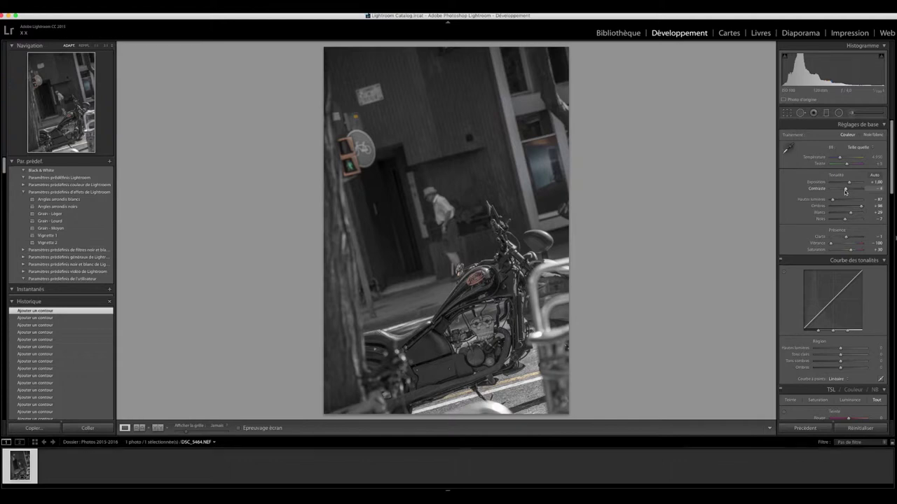
left_click_drag(845, 191, 849, 192)
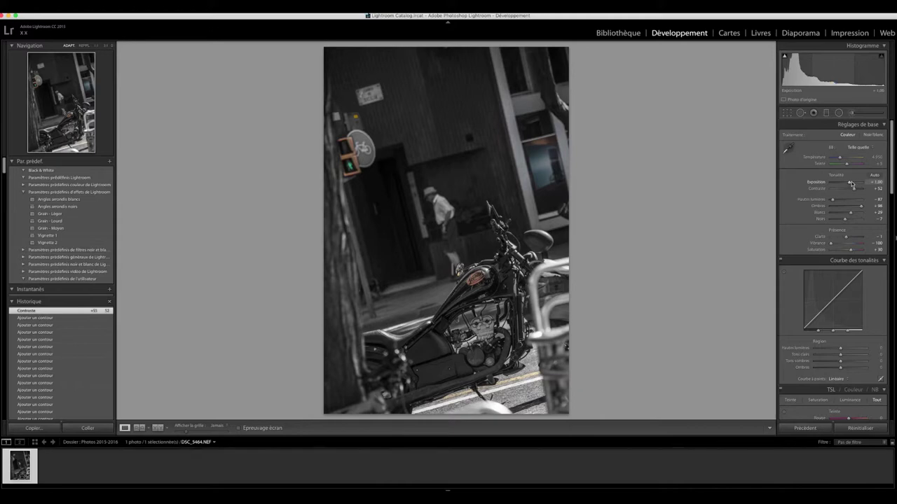
left_click_drag(851, 185, 850, 186)
left_click_drag(851, 185, 854, 189)
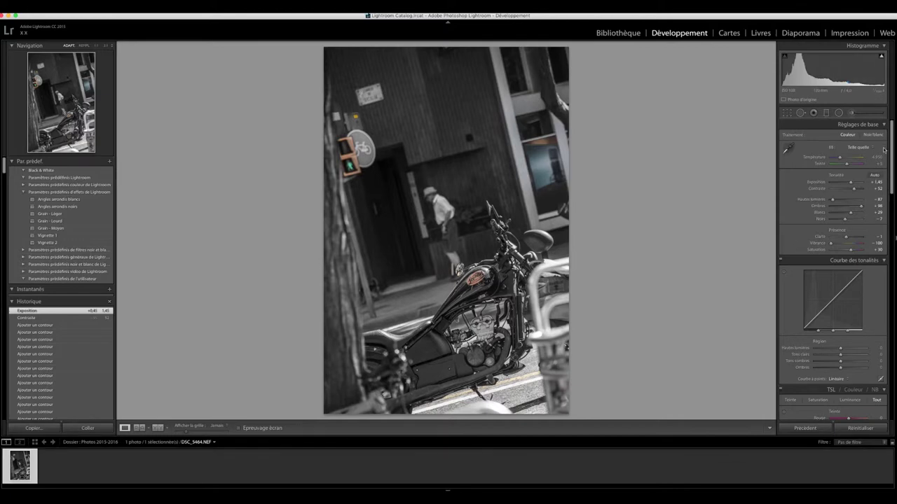
Draw a Radial Filter oval around the motorcycle, tilted to follow the bike
left_click(839, 112)
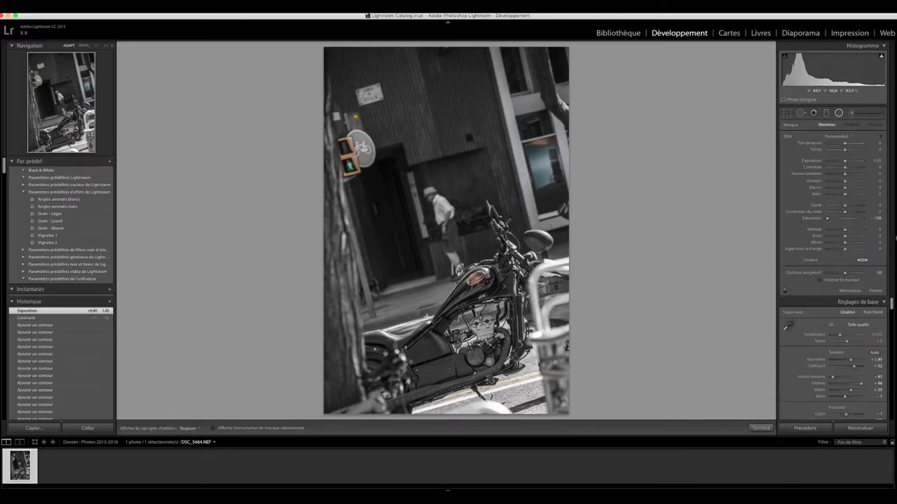
left_click_drag(429, 316, 526, 384)
left_click_drag(527, 329, 525, 296)
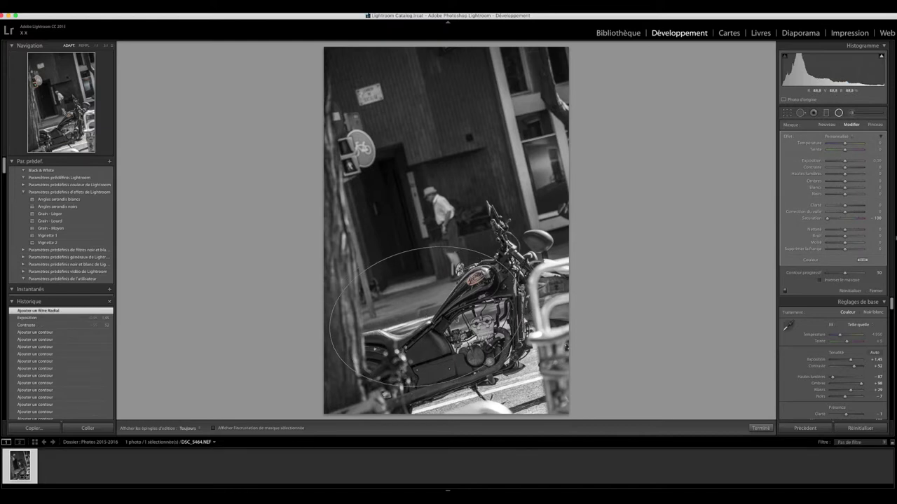
left_click_drag(425, 316, 470, 314)
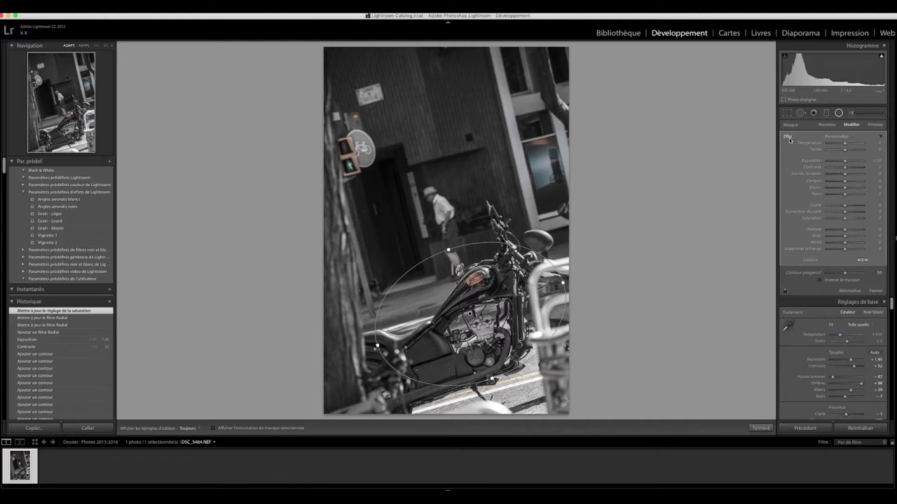
Darken the area outside the oval to -0.74 exposure
left_click(820, 280)
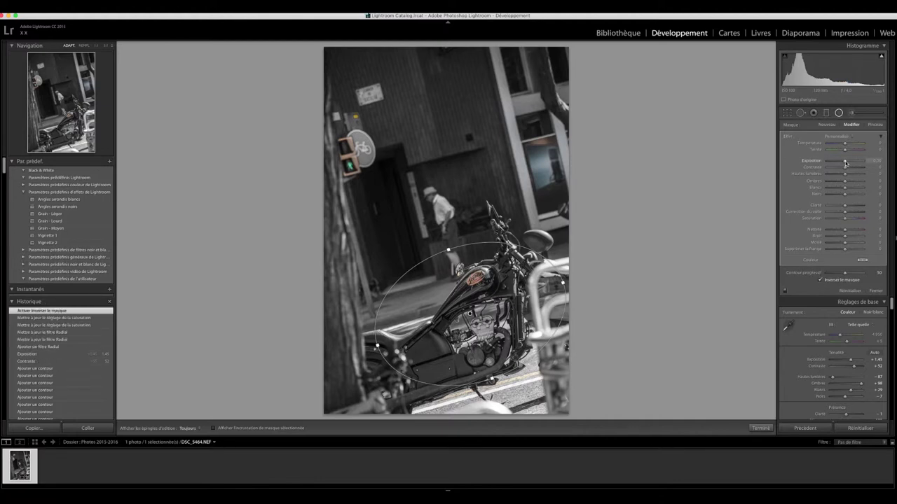
left_click_drag(845, 163, 844, 163)
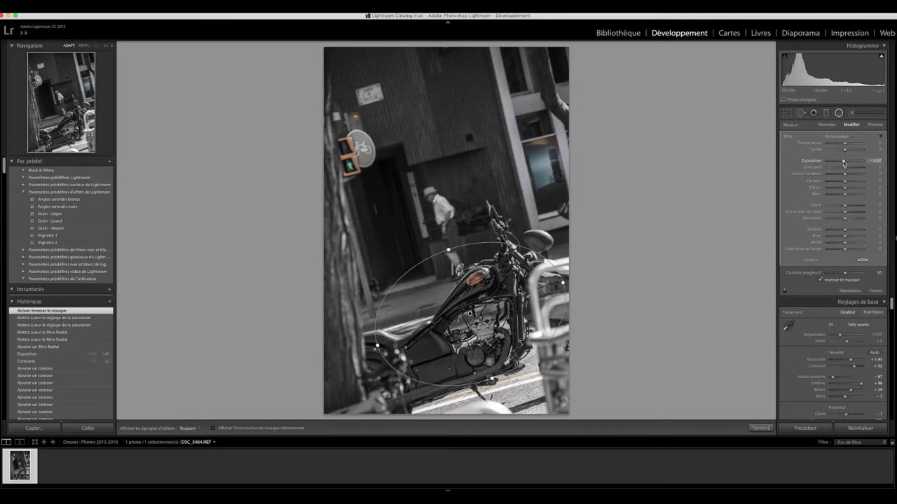
left_click(819, 279)
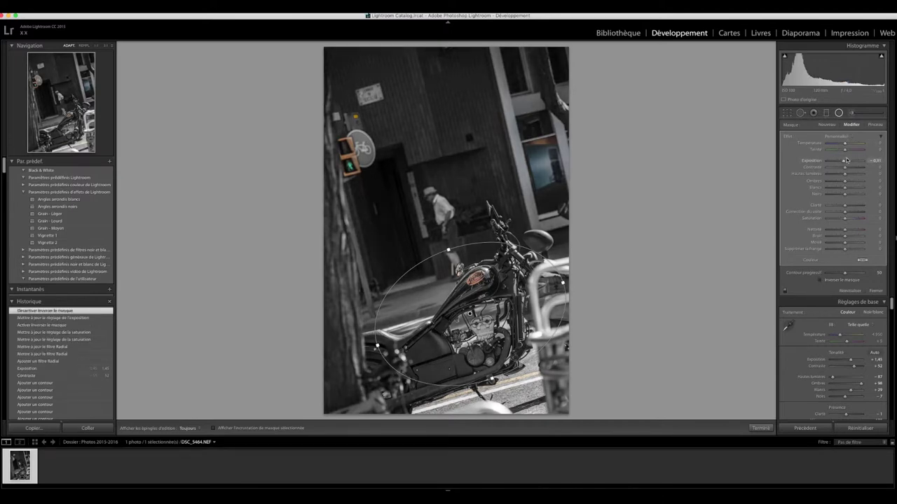
left_click_drag(844, 163, 845, 163)
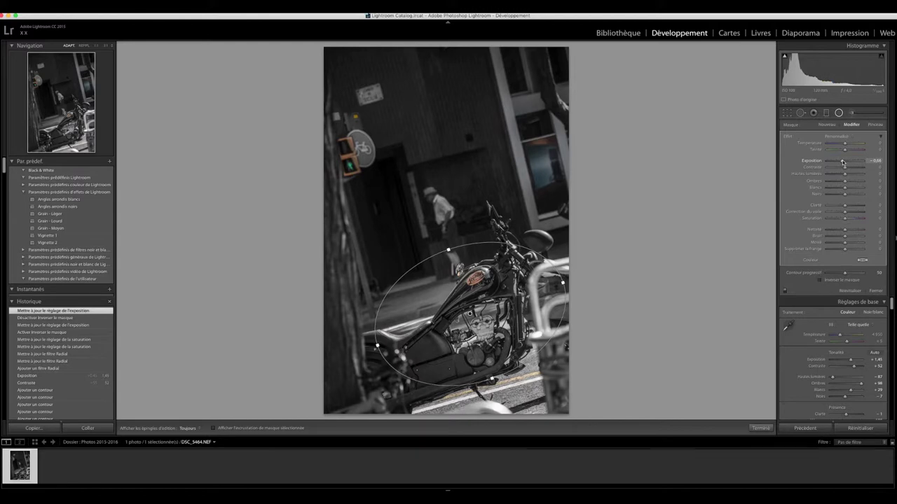
left_click_drag(845, 164, 844, 164)
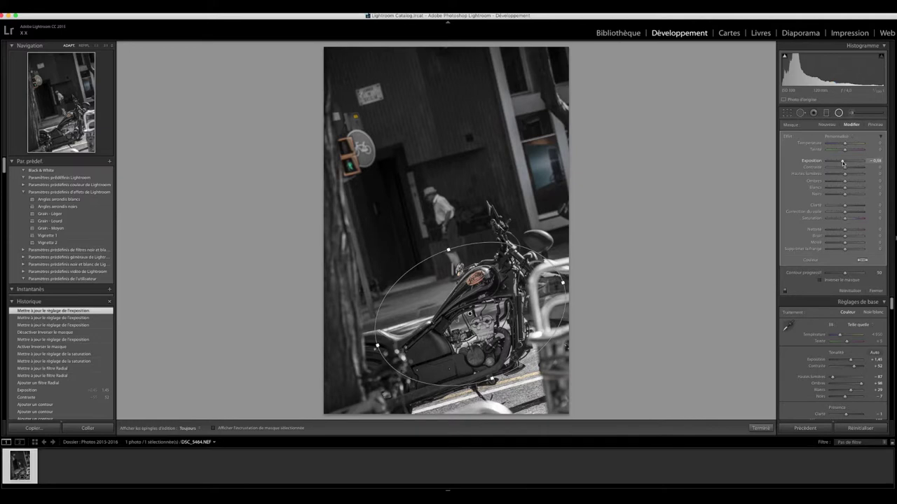
left_click_drag(843, 163, 842, 163)
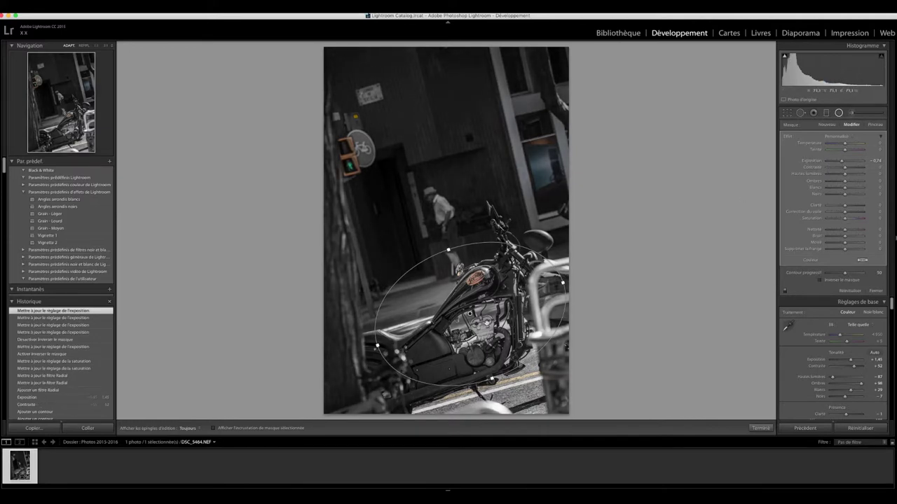
Reshape and reposition the oval over the bike's engine and tank
left_click_drag(469, 314, 468, 340)
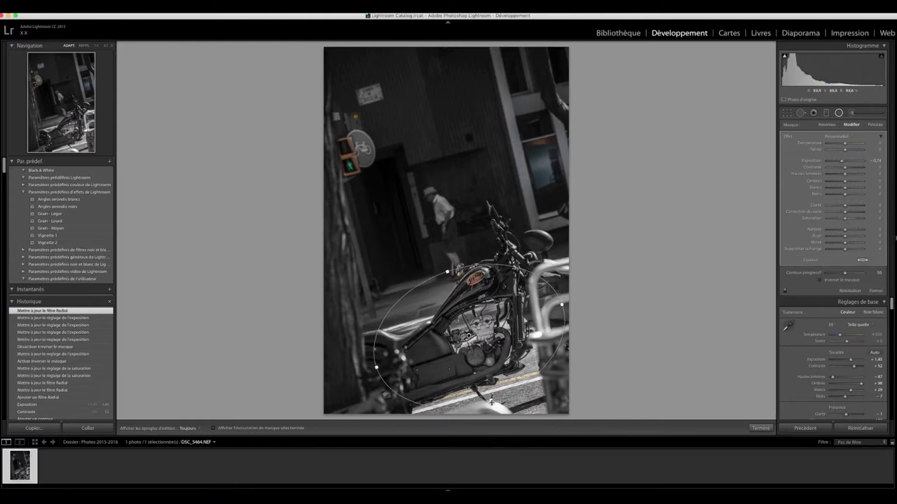
left_click_drag(490, 398, 474, 376)
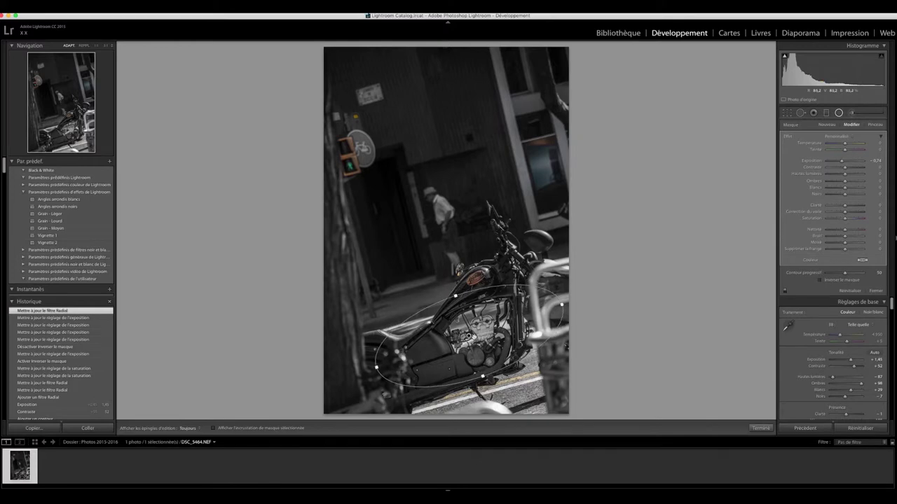
mouse_move(468, 338)
left_mouse_down()
mouse_move(461, 358)
mouse_move(435, 349)
left_mouse_up()
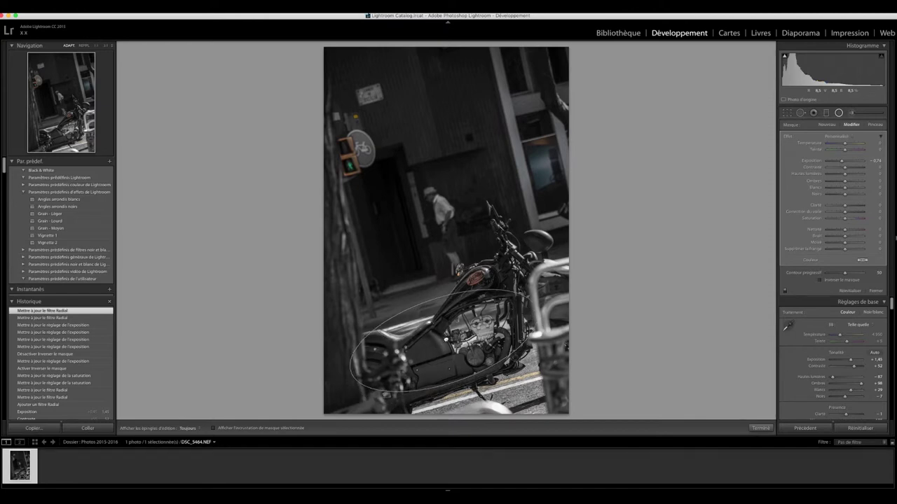
left_click_drag(434, 348, 442, 330)
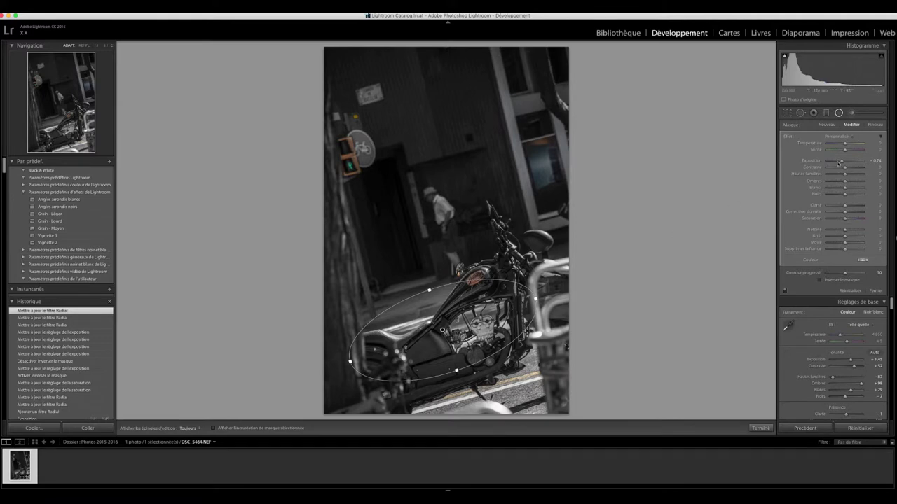
Reset the Adjustment Brush effects and paint strokes over the motorcycle's body
left_click(852, 117)
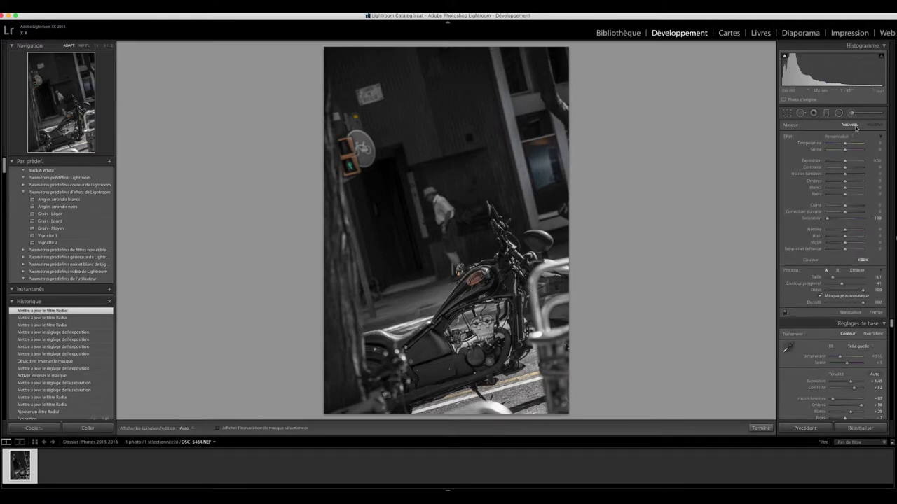
double_click(787, 137)
left_click_drag(535, 400, 553, 365)
mouse_move(518, 365)
left_mouse_down()
mouse_move(546, 350)
mouse_move(559, 368)
left_mouse_up()
left_click_drag(532, 368, 554, 354)
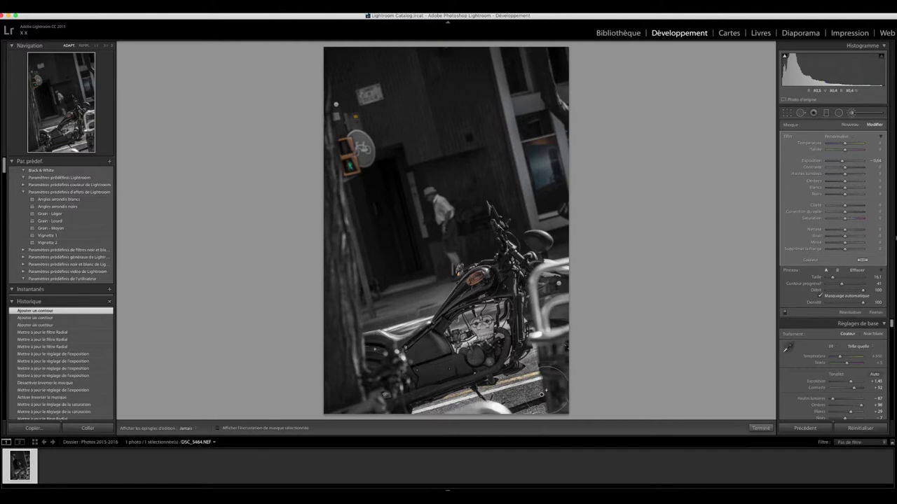
Add more brush strokes along the bike's lower edge and set pin display to Auto
left_click_drag(491, 413, 504, 410)
left_click_drag(424, 410, 480, 405)
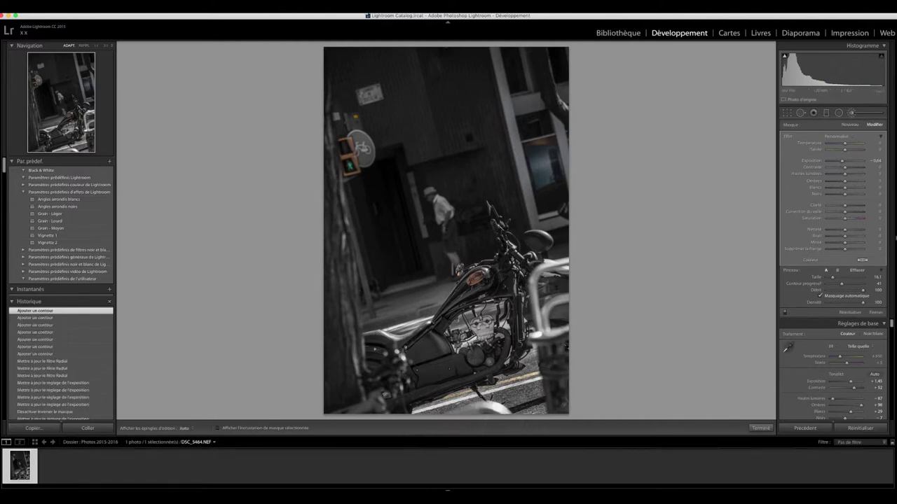
mouse_move(403, 295)
left_mouse_down()
mouse_move(433, 263)
mouse_move(438, 240)
mouse_move(403, 298)
left_mouse_up()
mouse_move(403, 295)
left_mouse_down()
mouse_move(411, 297)
mouse_move(400, 313)
left_mouse_up()
key("h")
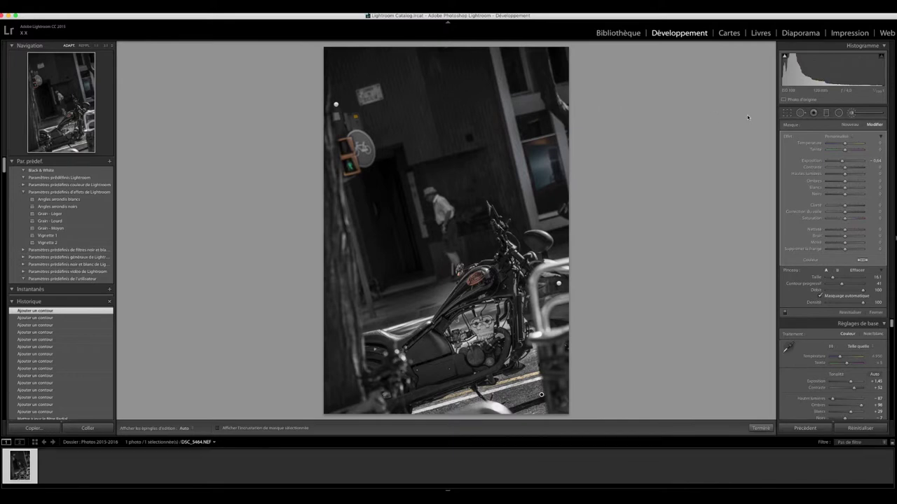
Place a flattened radial filter ellipse on the bike and delete the stray extra pin
left_click(840, 114)
left_click(441, 331)
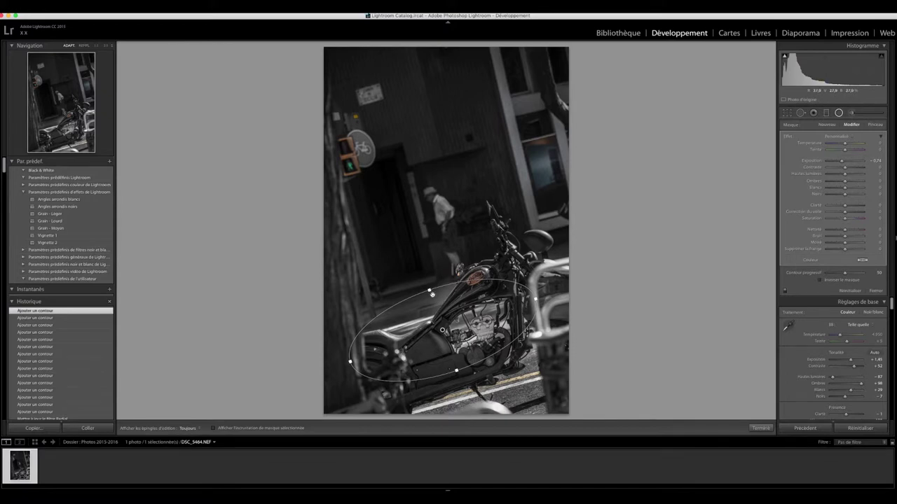
mouse_move(429, 291)
left_mouse_down()
mouse_move(435, 310)
mouse_move(541, 297)
left_mouse_up()
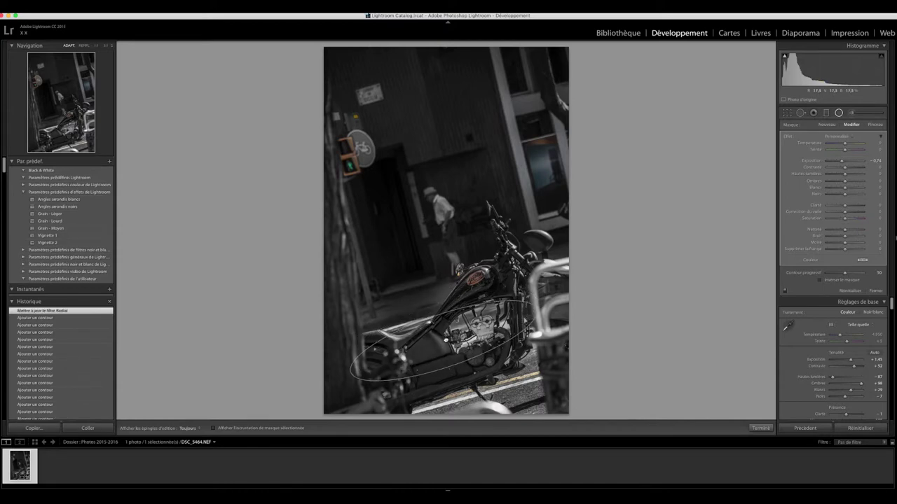
left_click(541, 298)
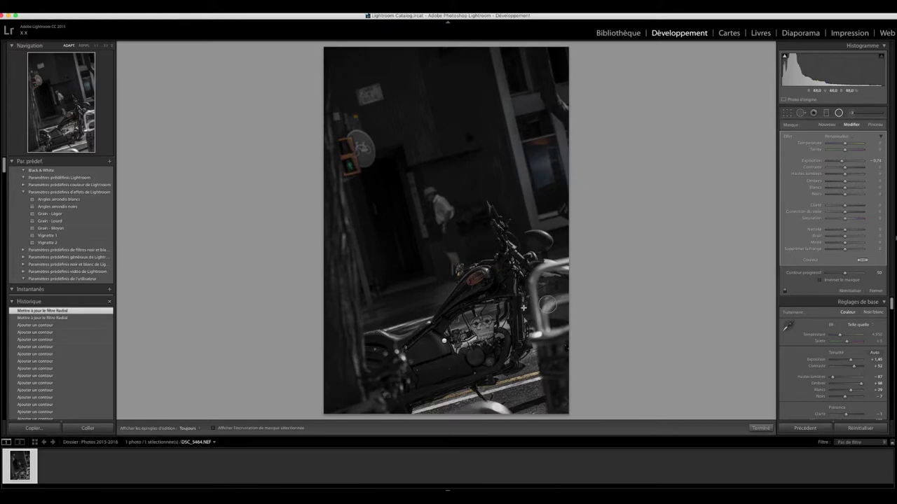
key("Delete")
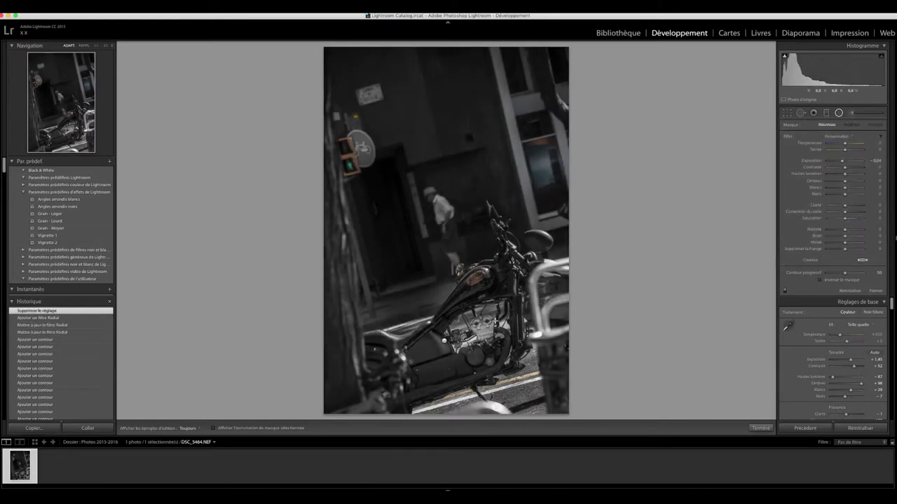
Reshape the ellipse into a narrow tilted oval over the lower body, then close the tool
left_click(444, 341)
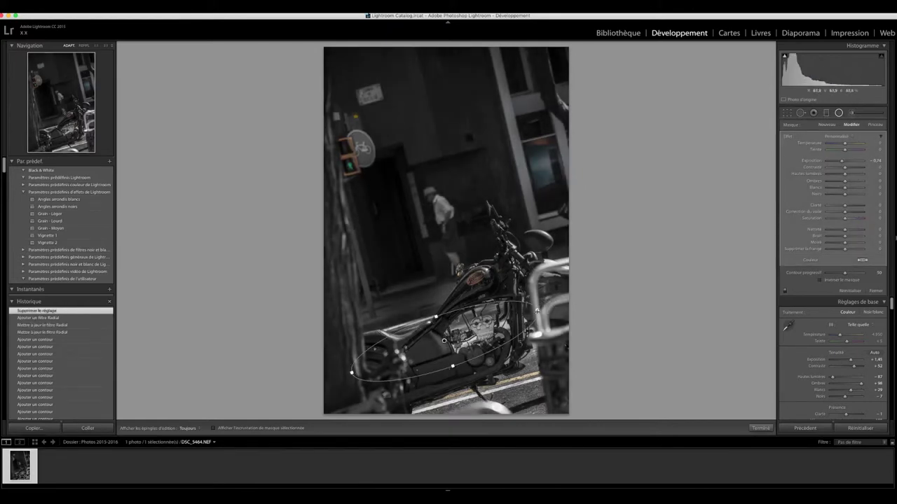
left_click_drag(536, 311, 547, 306)
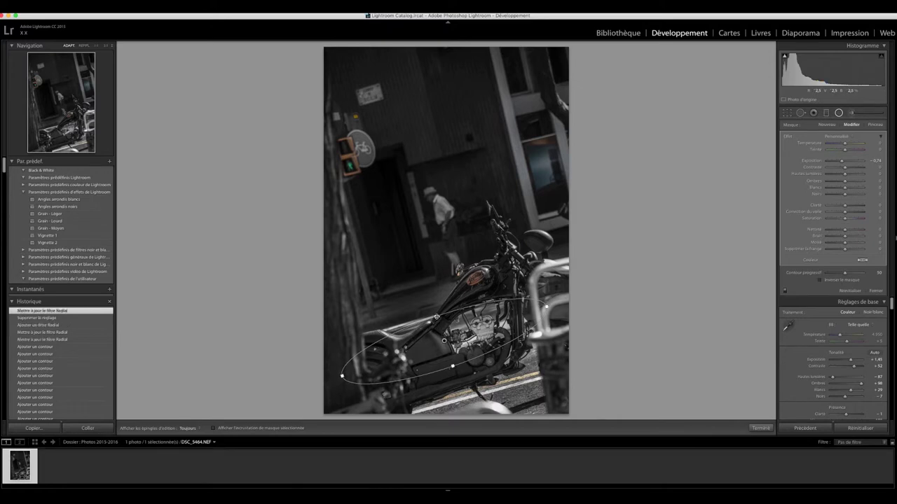
left_click_drag(436, 317, 441, 324)
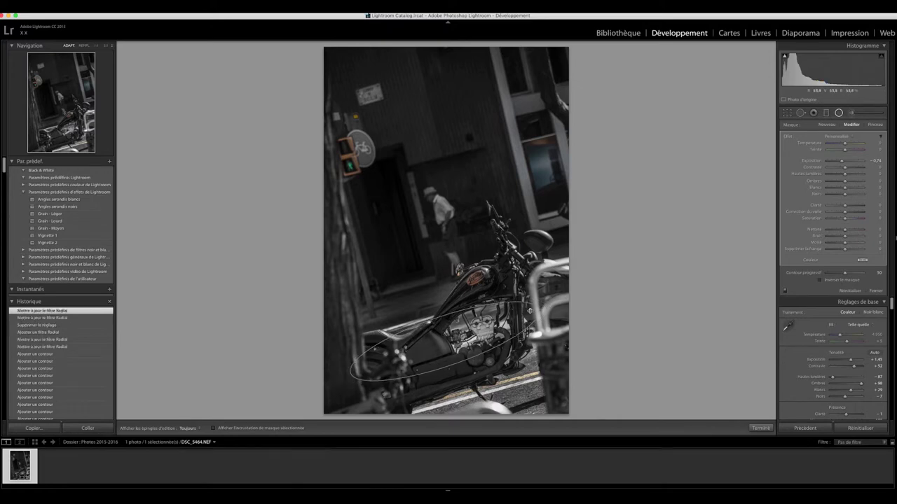
left_click_drag(530, 310, 485, 327)
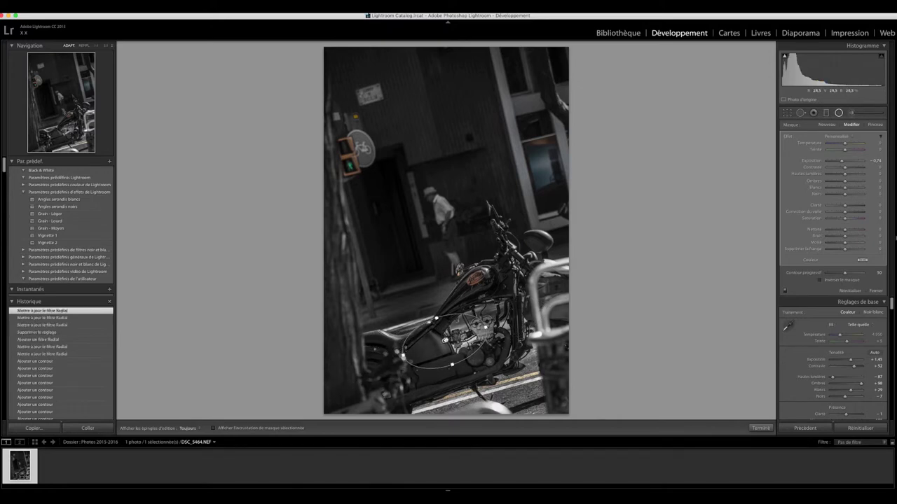
key("shift+m")
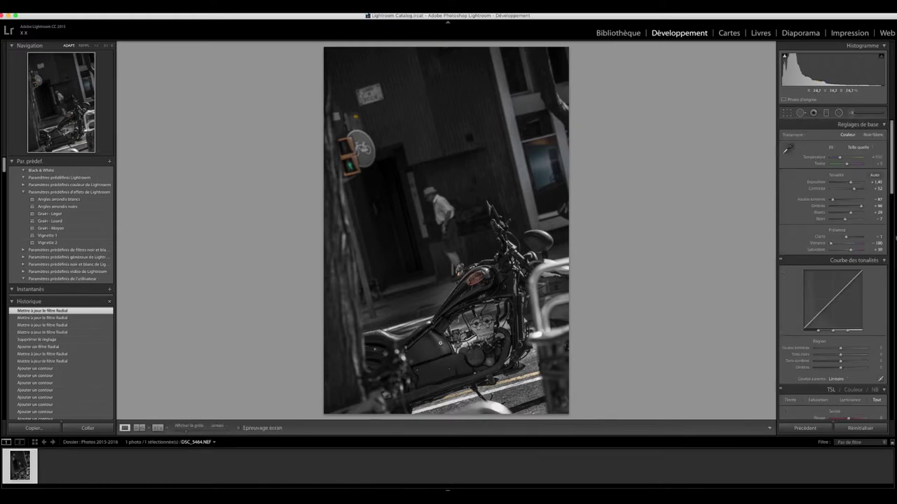
Reselect the radial filter on the motorcycle and shift it down and left
left_click(839, 112)
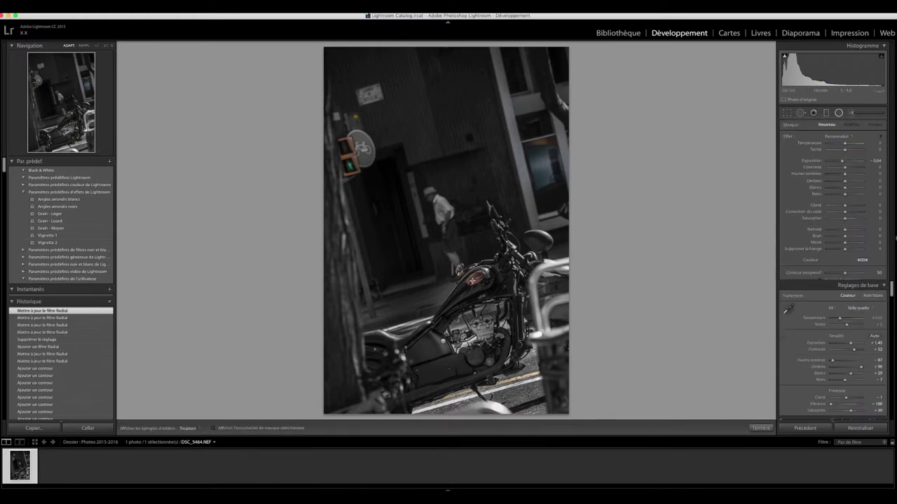
left_click(436, 343)
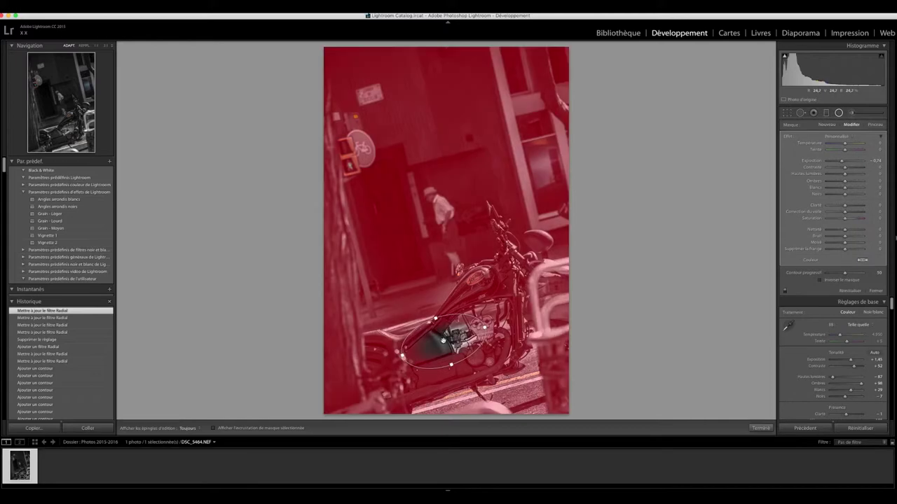
left_click_drag(435, 343, 431, 353)
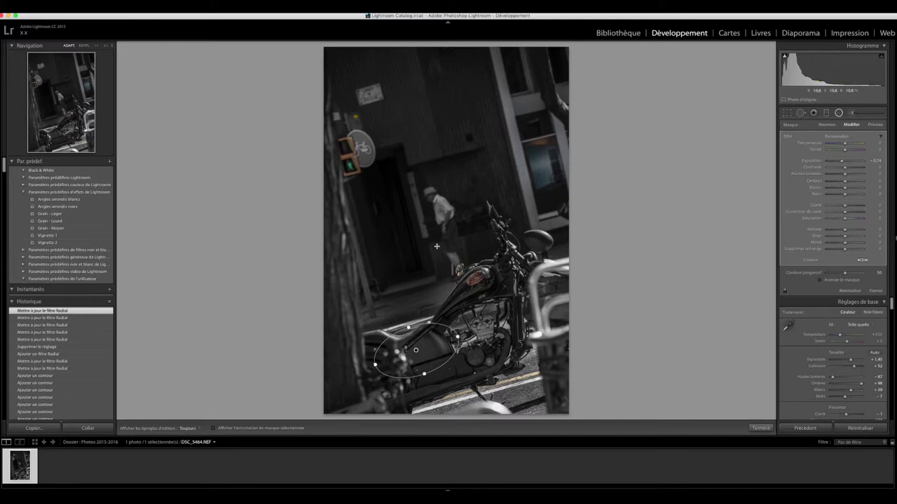
Duplicate the filter onto the fuel tank, invert its mask and set Exposure to 1.01
right_click(416, 351)
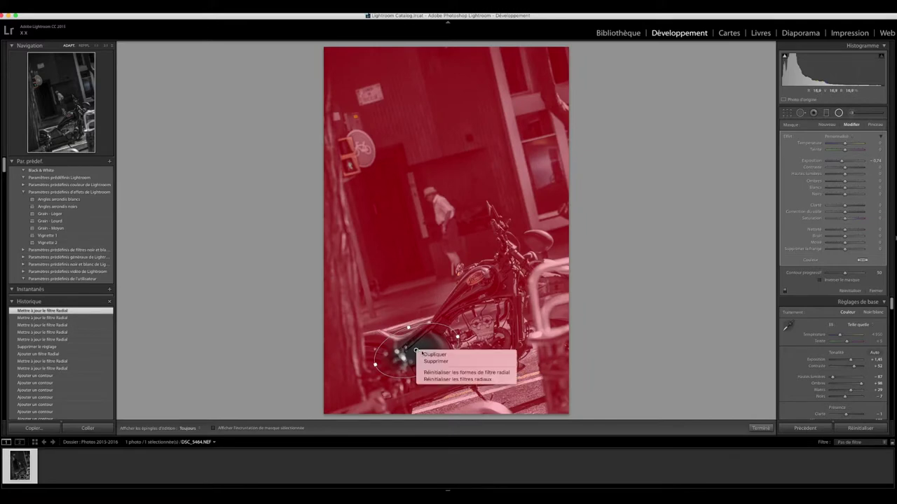
left_click(434, 354)
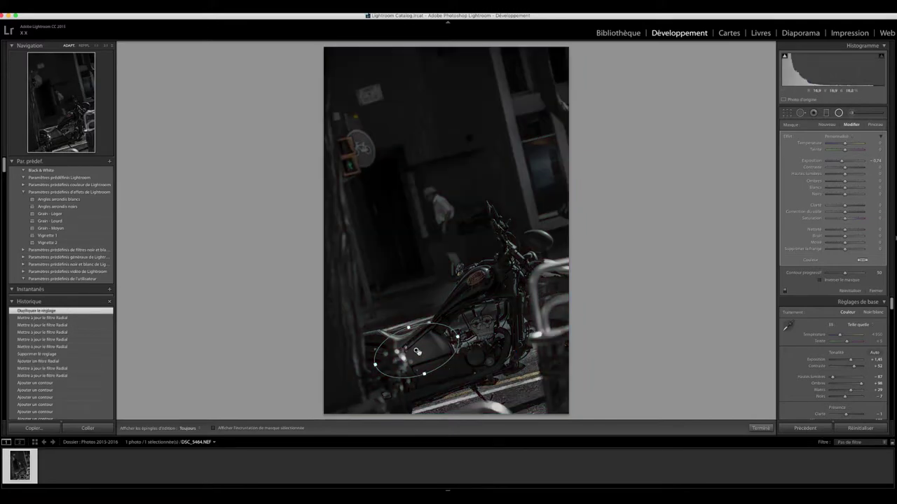
left_click_drag(422, 349, 489, 294)
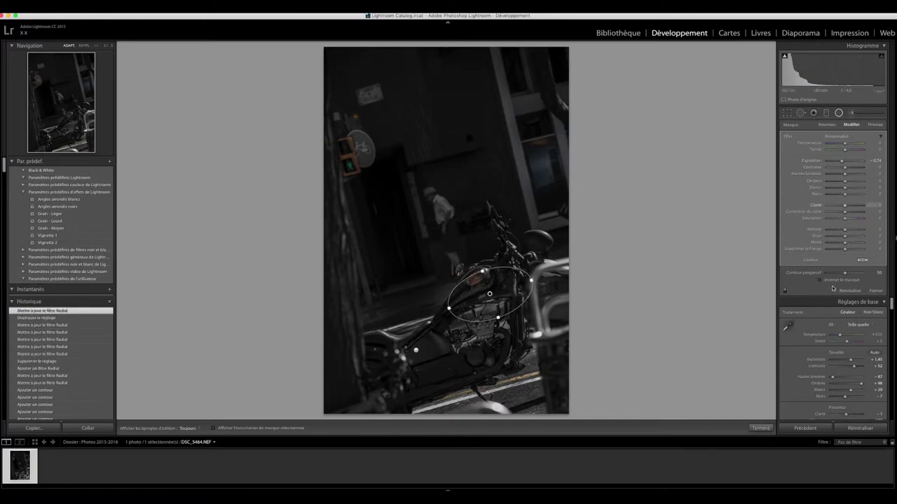
left_click(821, 280)
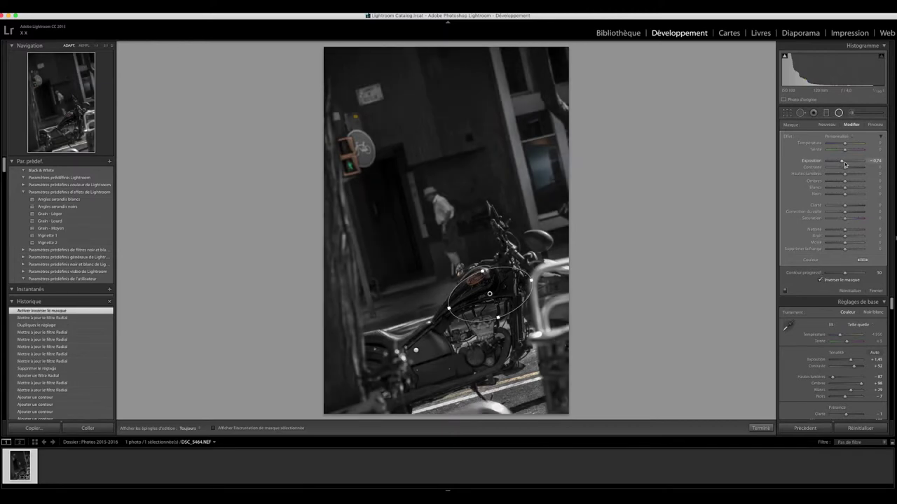
left_click_drag(843, 162, 849, 163)
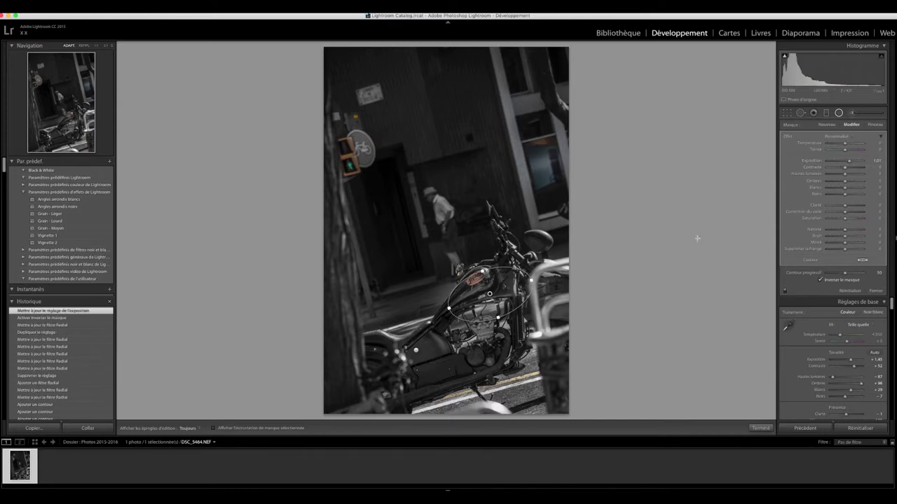
Duplicate the brightening radial filter onto the bike's lower-left section, then deselect it
right_click(490, 295)
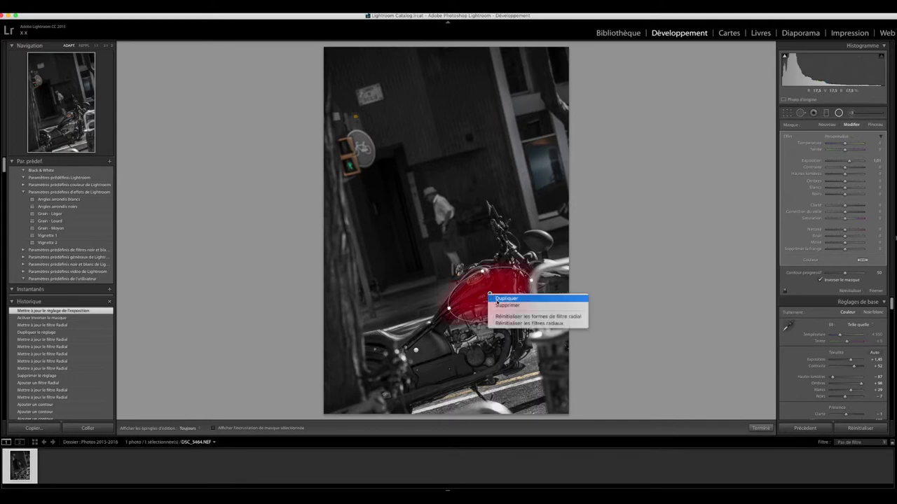
left_click(498, 300)
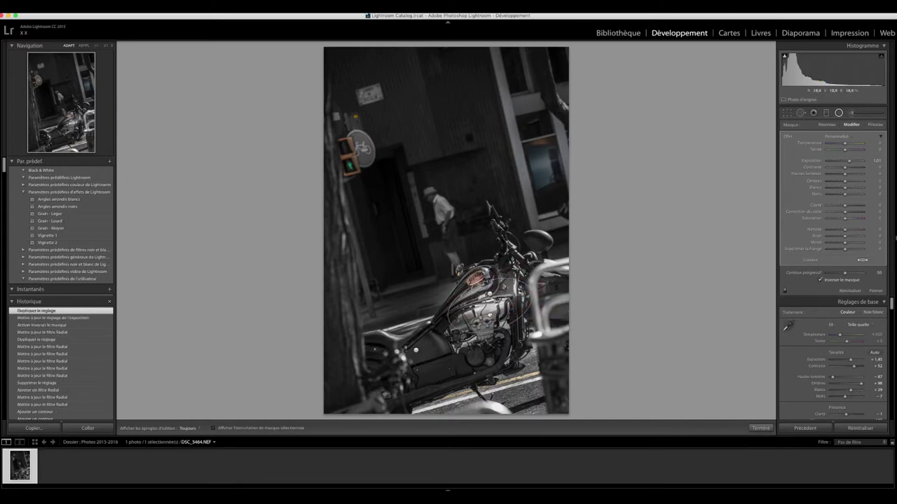
mouse_move(489, 316)
left_mouse_down()
mouse_move(459, 373)
mouse_move(402, 384)
left_mouse_up()
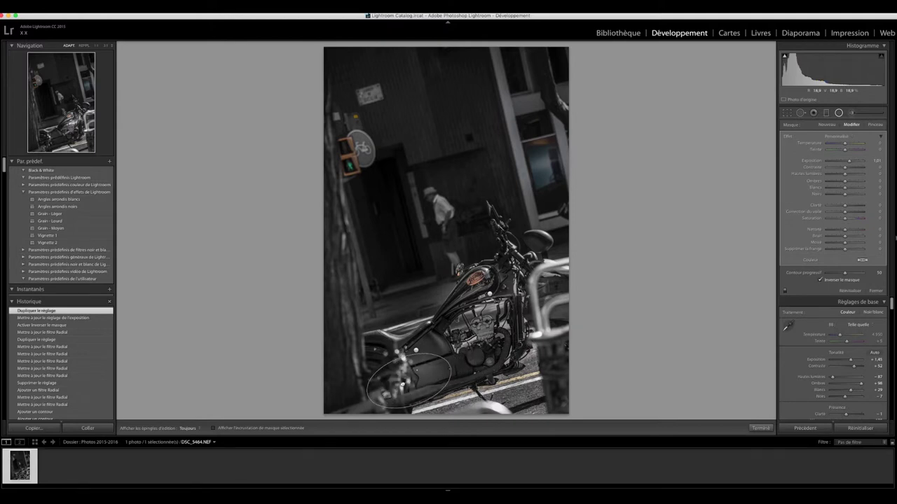
left_click_drag(402, 384, 394, 380)
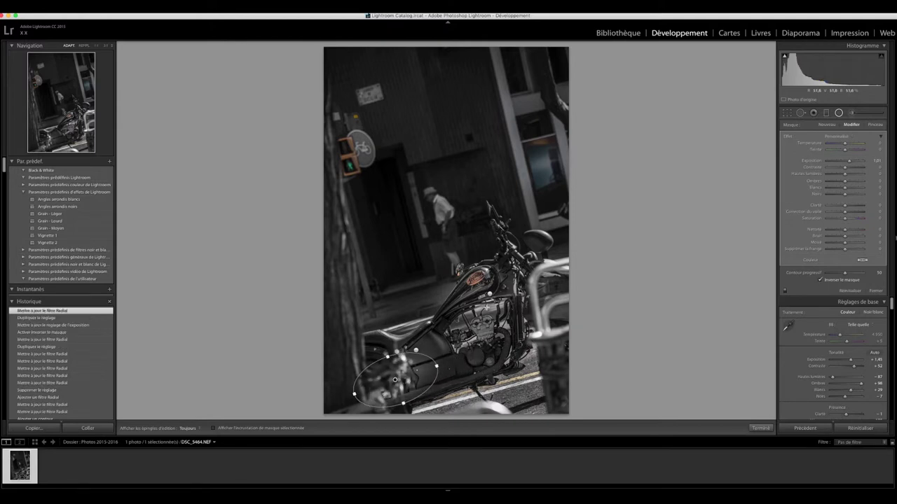
left_click(483, 301)
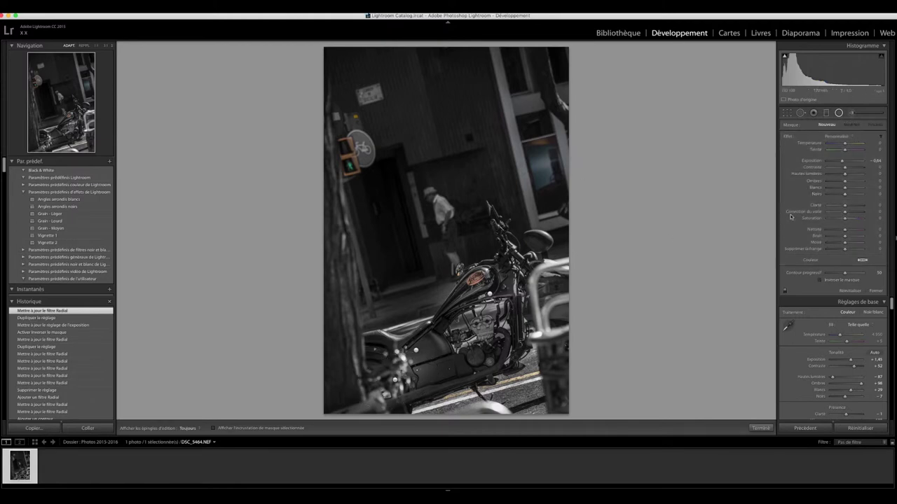
Set the lower-left radial filter's Exposure to 0,58
left_click(394, 382)
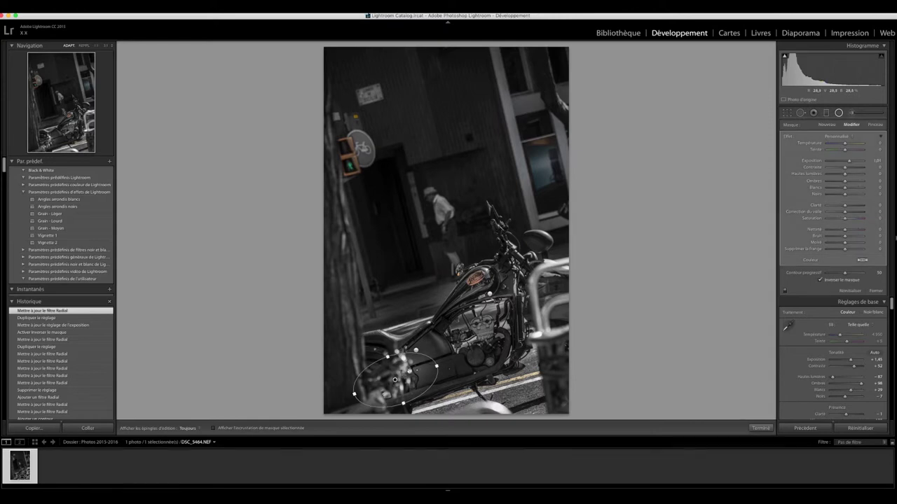
left_click_drag(873, 165, 871, 163)
type("0,58")
key("Return")
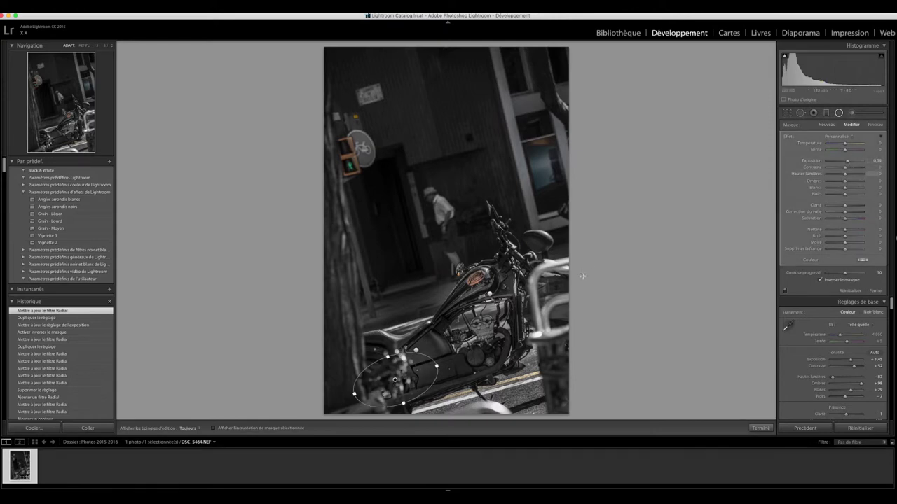
Tune the rear-body radial filter's Exposure to -0.27 and deselect it
left_click(416, 348)
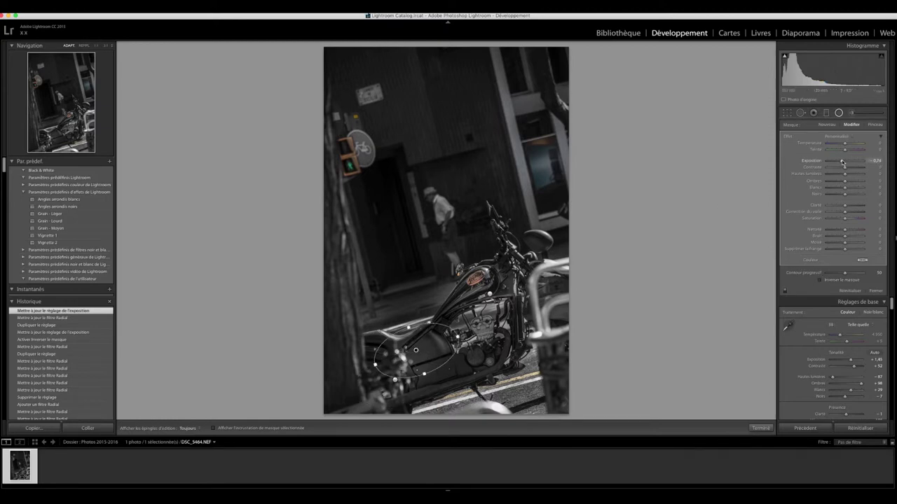
left_click_drag(843, 162, 840, 167)
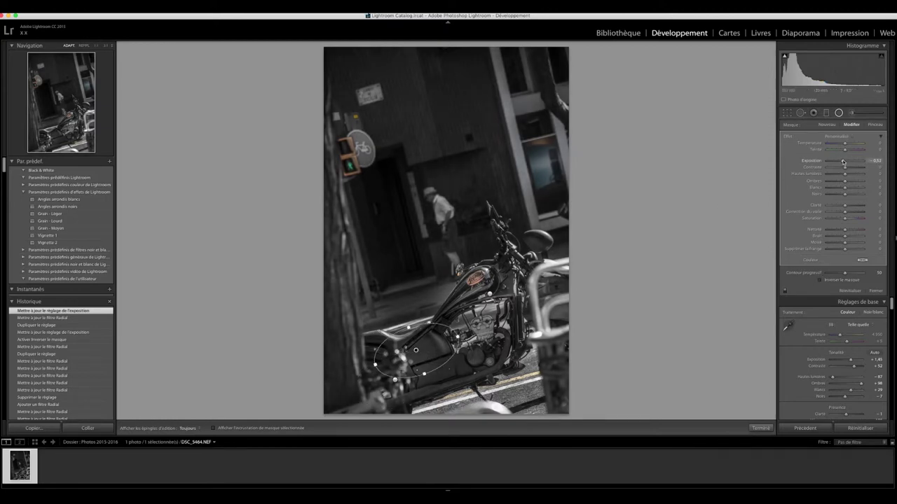
left_click(656, 253)
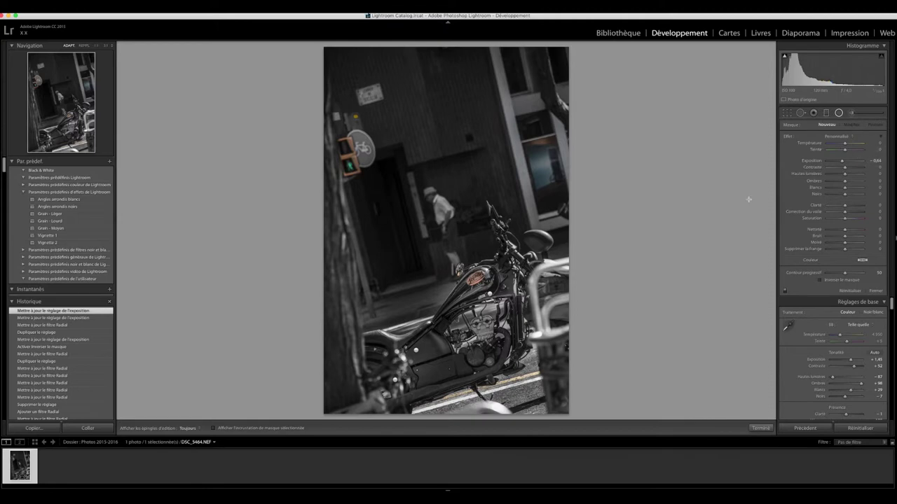
left_click(415, 350)
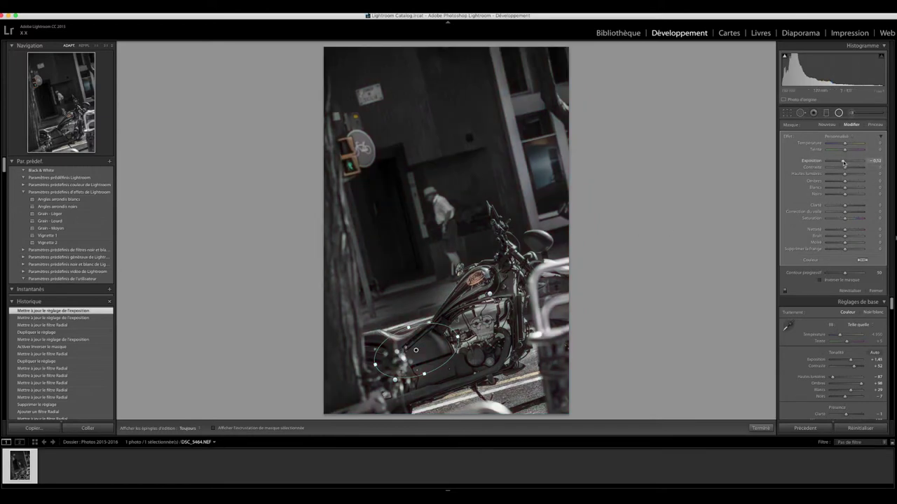
left_click_drag(844, 162, 842, 164)
left_click_drag(844, 165, 846, 169)
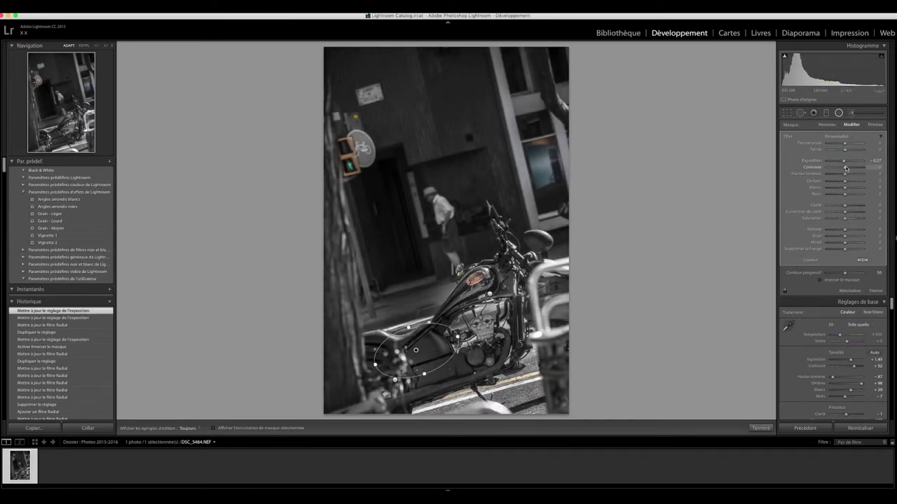
left_click(580, 248)
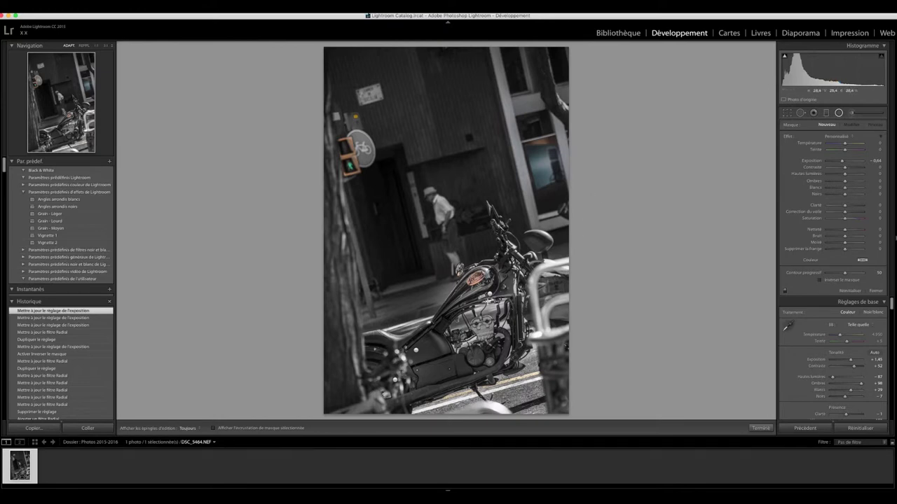
Move the inverted radial filter up over the tank and set its Exposure to -0,04
left_click(489, 297)
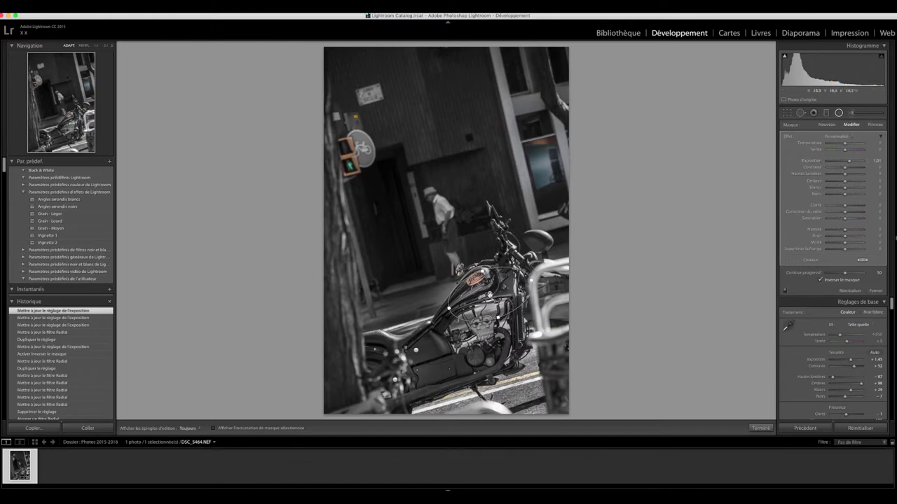
mouse_move(488, 297)
left_mouse_down()
mouse_move(486, 285)
mouse_move(524, 279)
mouse_move(499, 280)
left_mouse_up()
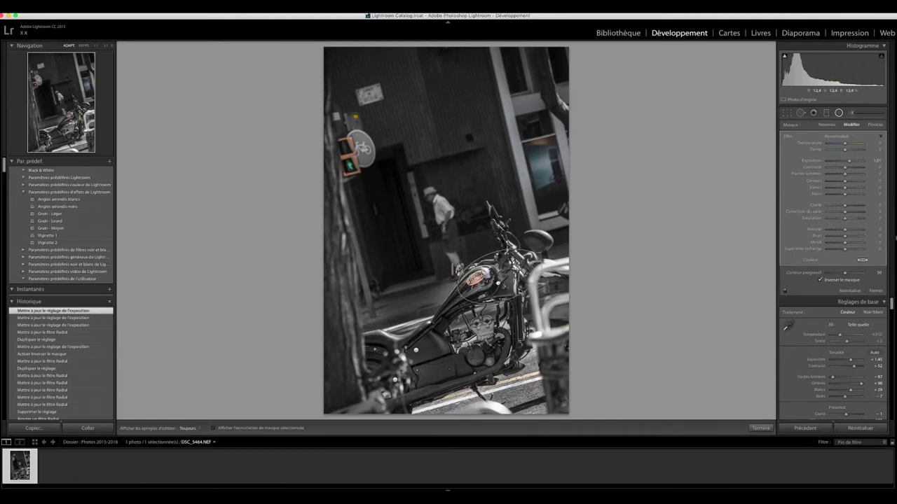
mouse_move(870, 162)
left_mouse_down()
mouse_move(880, 162)
mouse_move(868, 163)
left_mouse_up()
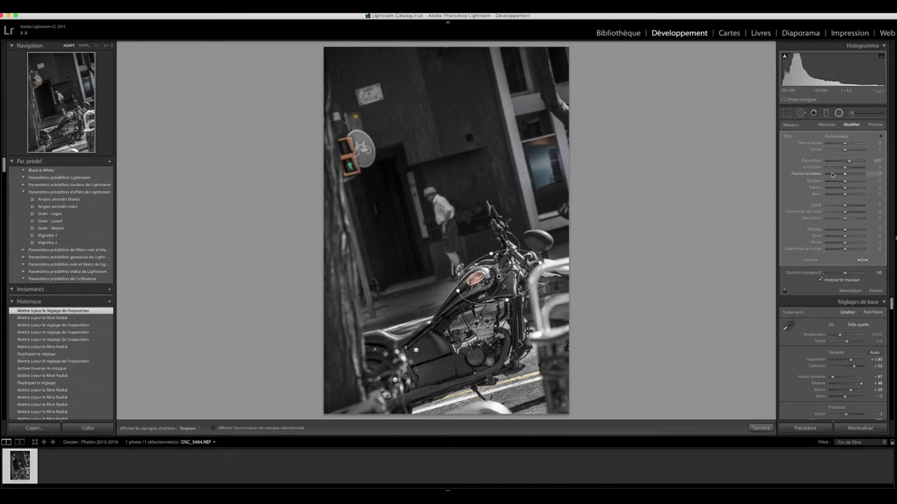
left_click(652, 249)
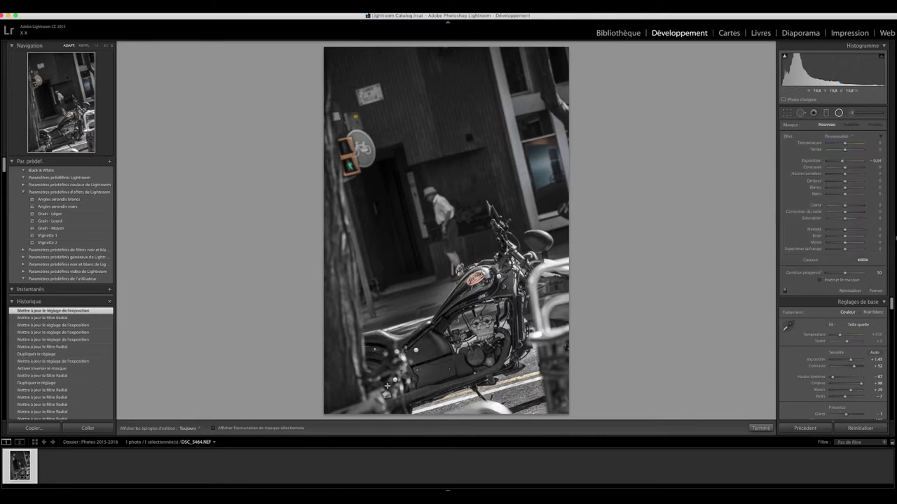
Brush a new adjustment along the bottom and right edges with Shadows at 57
left_click(853, 113)
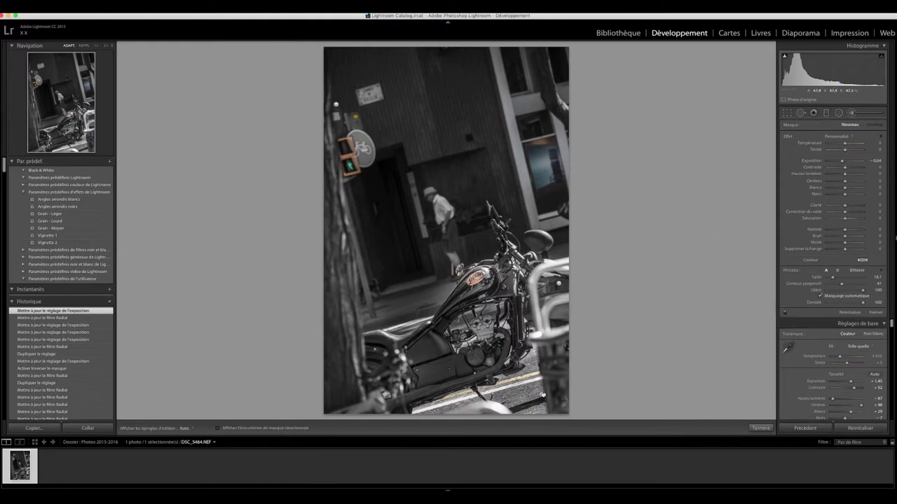
left_click(542, 397)
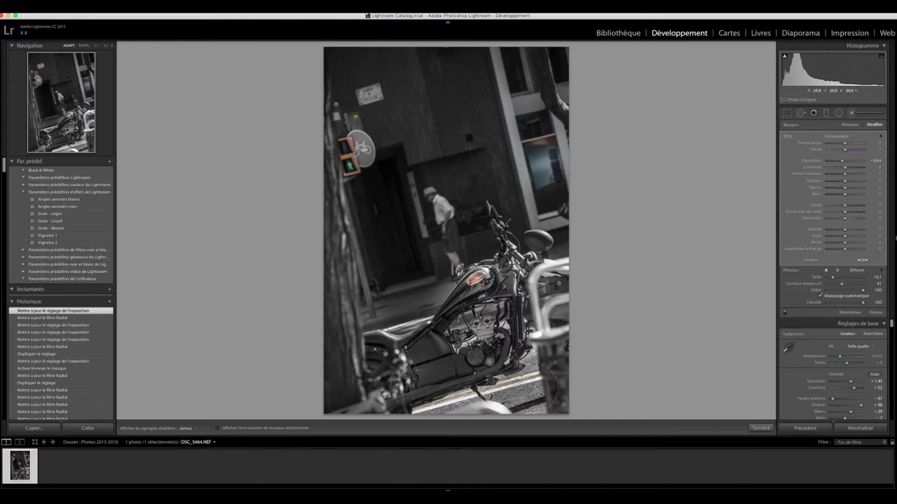
mouse_move(490, 429)
left_mouse_down()
mouse_move(447, 421)
mouse_move(421, 441)
mouse_move(455, 441)
left_mouse_up()
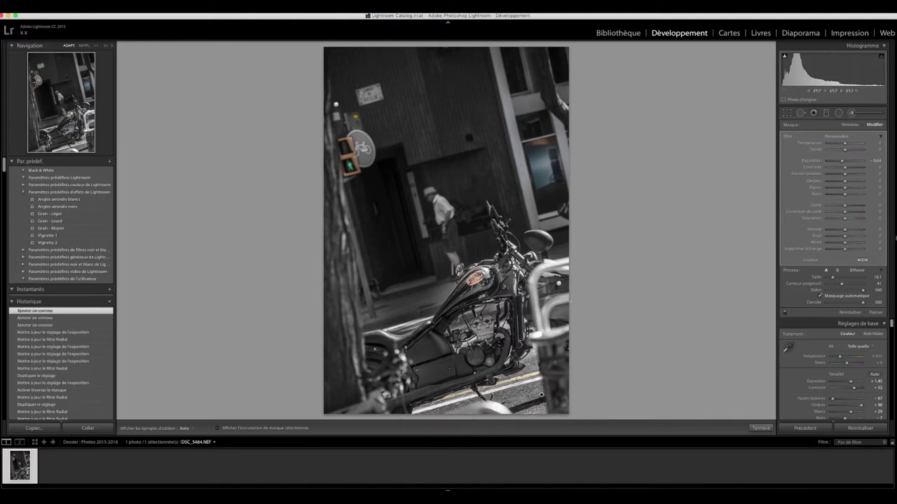
left_click_drag(561, 318, 557, 231)
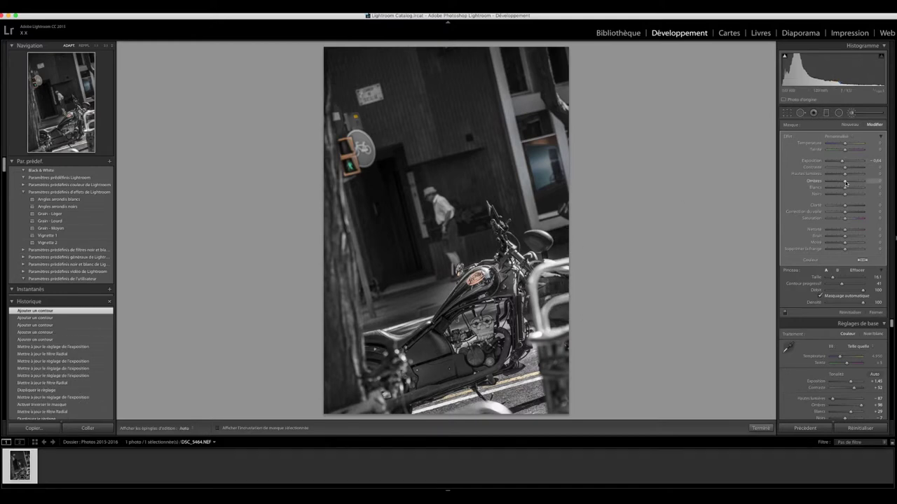
mouse_move(845, 182)
left_mouse_down()
mouse_move(855, 182)
mouse_move(845, 182)
left_mouse_up()
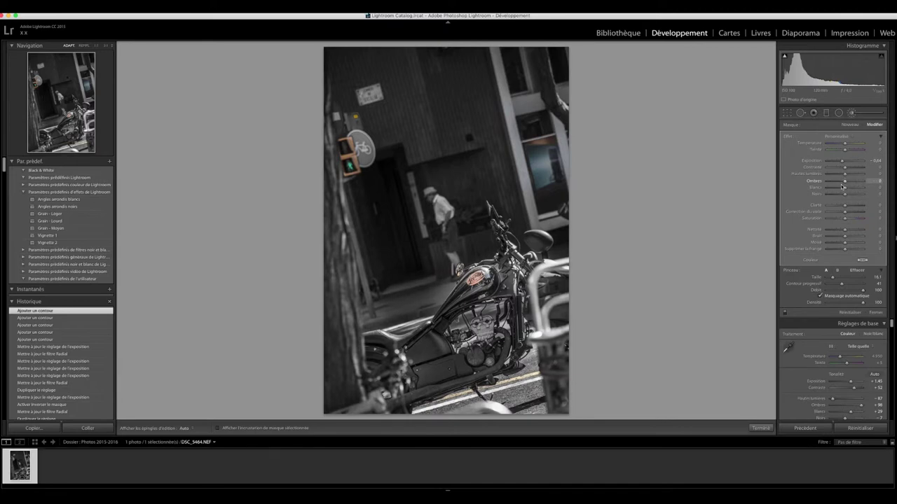
left_click(853, 113)
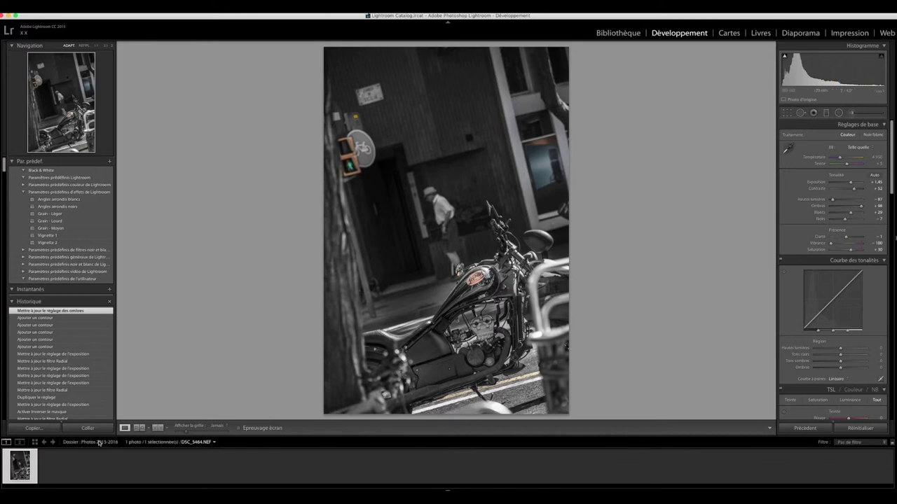
Send the photo from Lightroom to Adobe Photoshop CC 2017 via Edit In
right_click(27, 465)
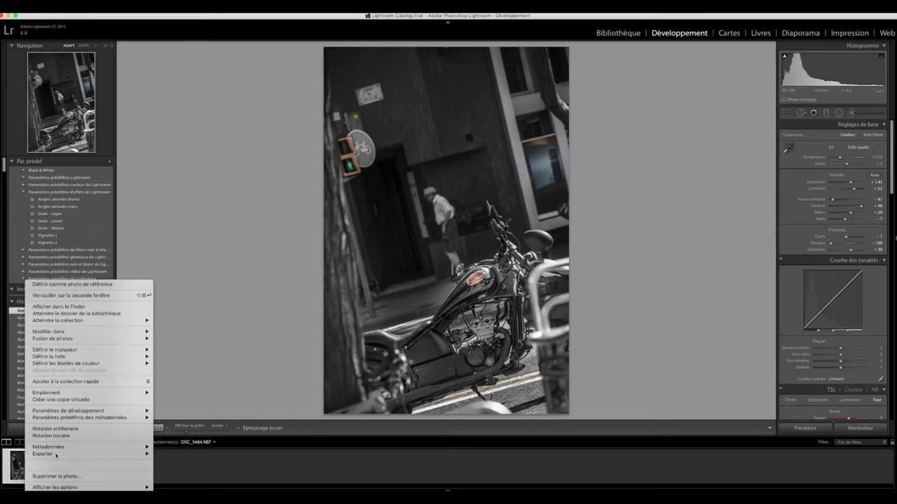
right_click(18, 468)
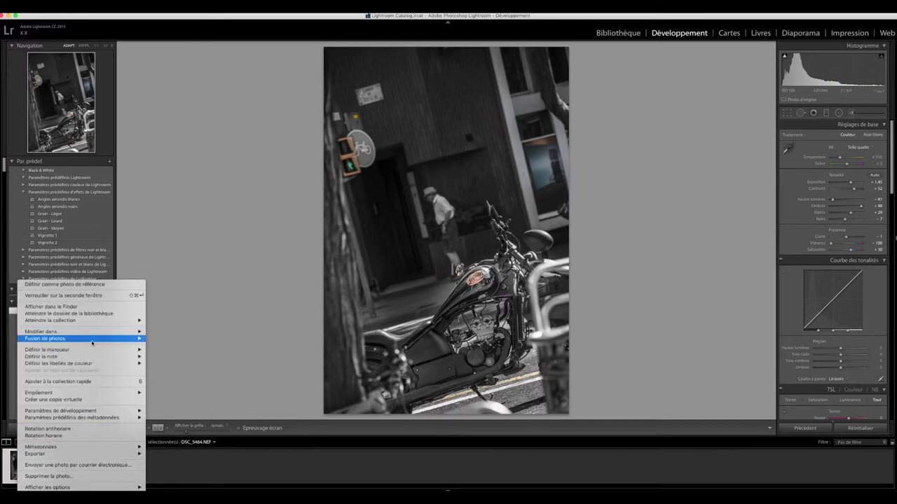
mouse_move(49, 331)
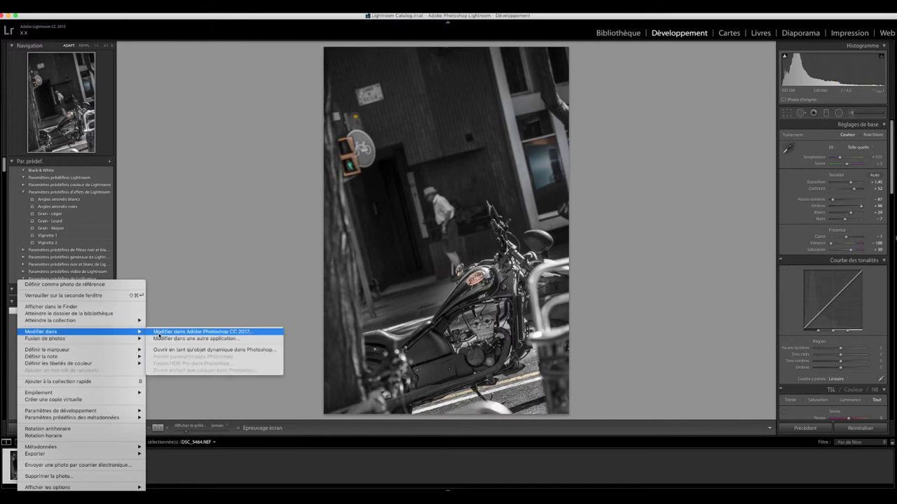
left_click(162, 332)
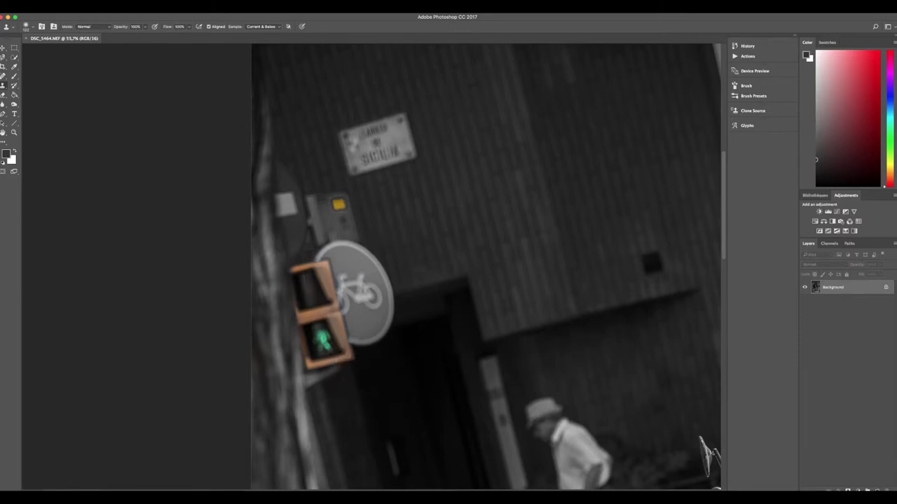
Shrink the Clone Stamp brush to 97 px and clone wall texture over the bicycle sign's right edge
scroll(683, 389, "right", 5)
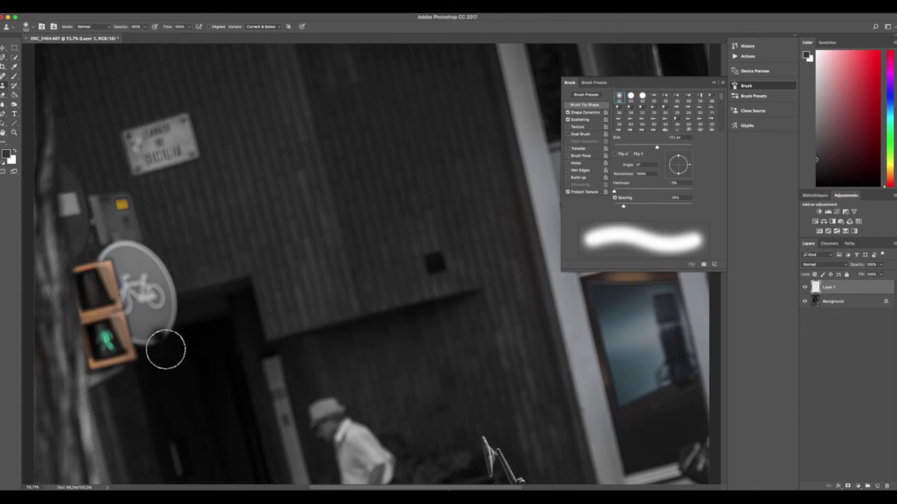
mouse_move(165, 349)
left_mouse_down()
mouse_move(142, 337)
mouse_move(178, 302)
mouse_move(162, 329)
mouse_move(164, 315)
mouse_move(145, 337)
mouse_move(153, 318)
mouse_move(136, 329)
mouse_move(132, 307)
mouse_move(187, 299)
left_mouse_up()
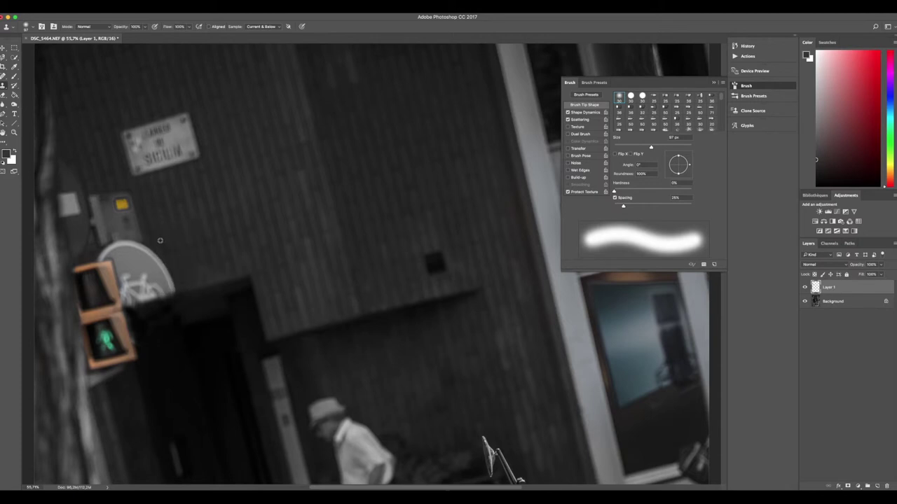
mouse_move(170, 275)
left_mouse_down()
mouse_move(170, 266)
mouse_move(172, 286)
left_mouse_up()
Copy a rectangle of wall beside the bicycle sign onto its own new layer
left_click(14, 48)
key("ctrl+shift+alt+n")
left_click_drag(139, 181, 218, 299)
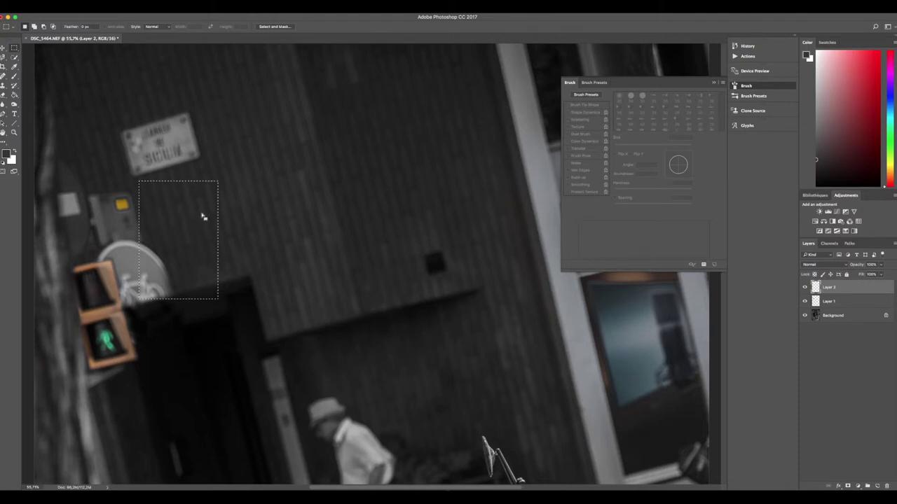
key("ctrl+j")
Move, rotate and enlarge the wall patch over the sign, then add a layer mask
key("v")
left_click_drag(218, 204, 167, 208)
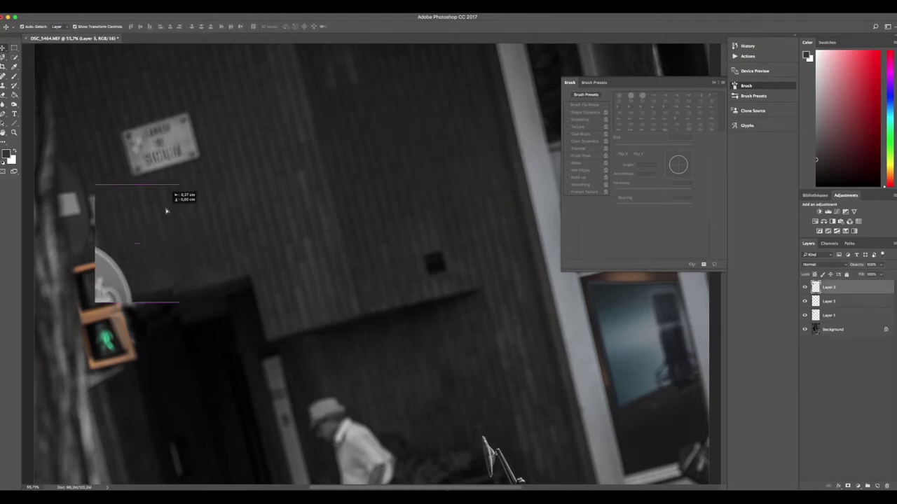
left_click_drag(170, 306, 168, 320)
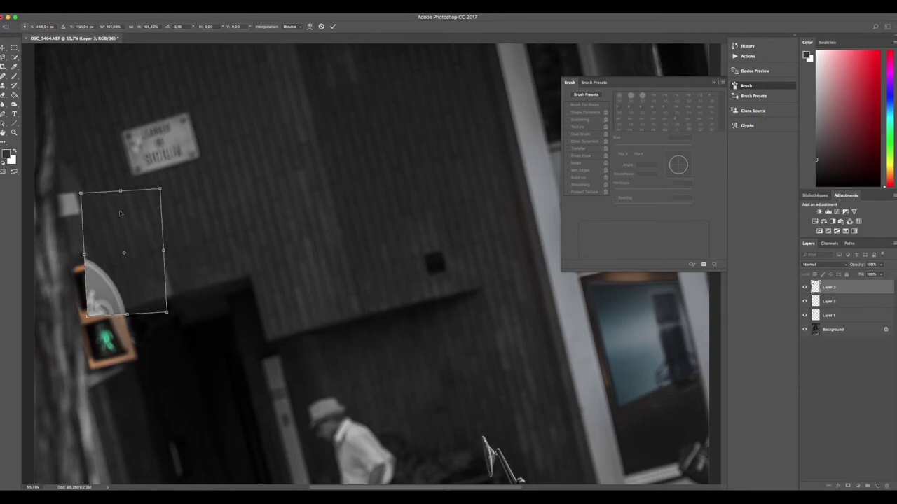
mouse_move(169, 320)
left_mouse_down()
mouse_move(166, 309)
mouse_move(174, 324)
left_mouse_up()
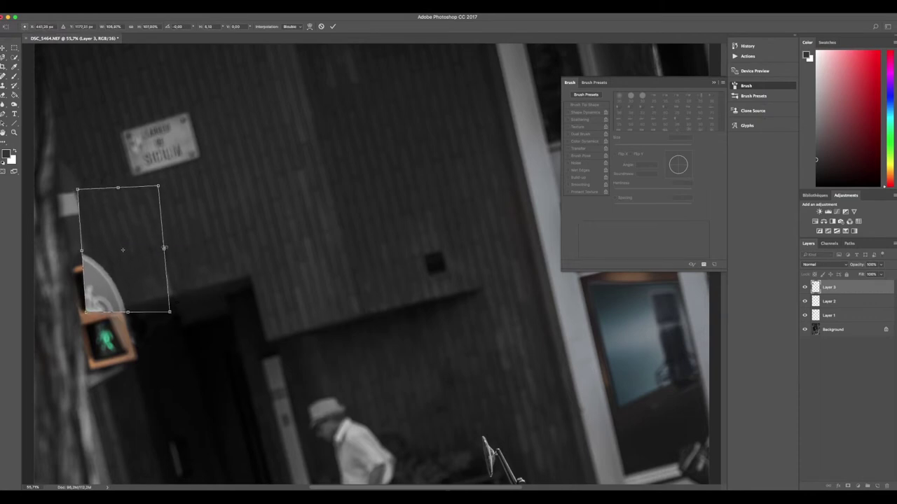
key("Return")
key("b")
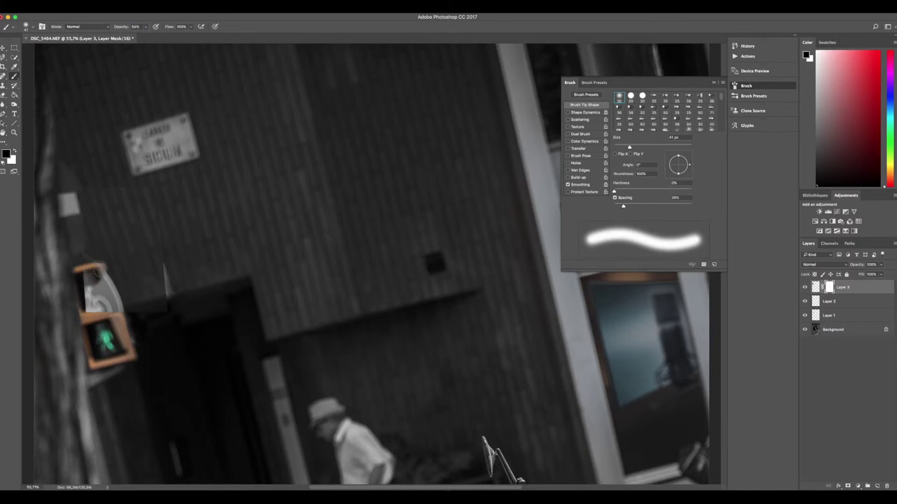
Set the mask brush to 70 px at 77% opacity and swap the painting colour
right_click(192, 181)
key("Escape")
key("7")
key("7")
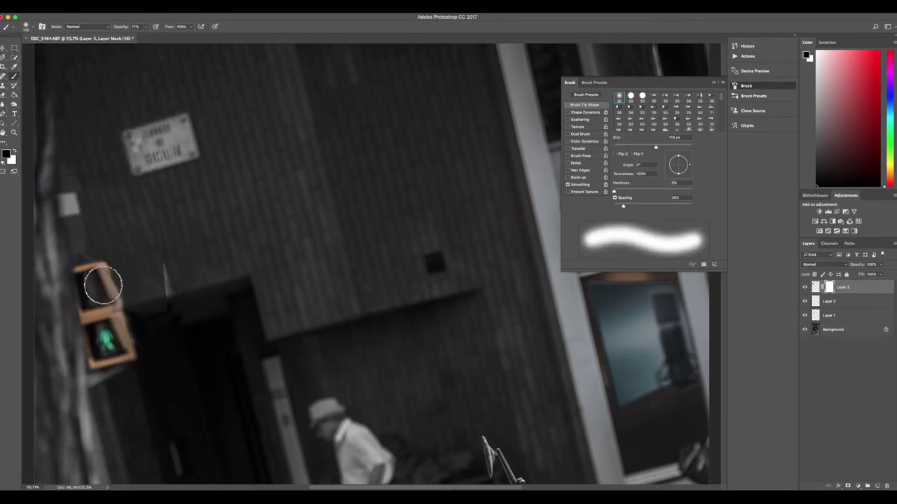
key("bracketleft")
key("bracketleft")
key("bracketleft")
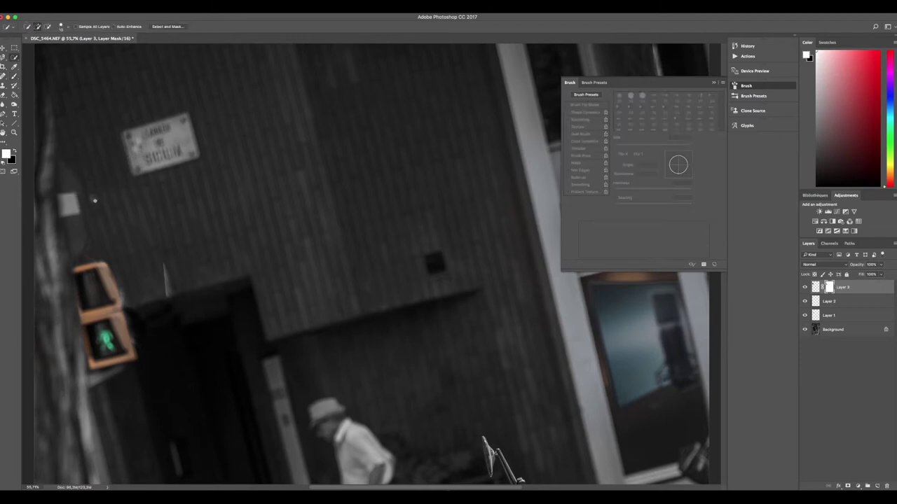
key("x")
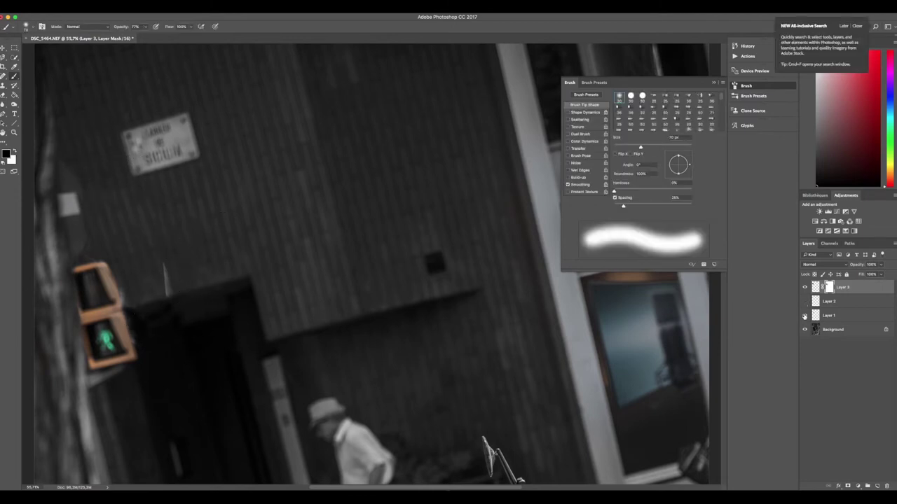
Paint the wall patch's mask to blend its edges, then return to black as the painting colour
scroll(150, 305, "down", 3)
scroll(150, 305, "down", 3)
scroll(452, 155, "up", 4)
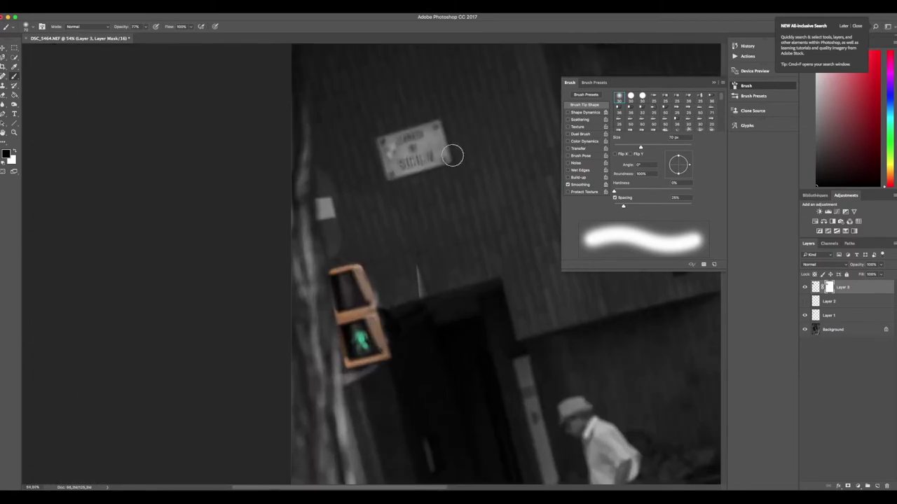
key("v")
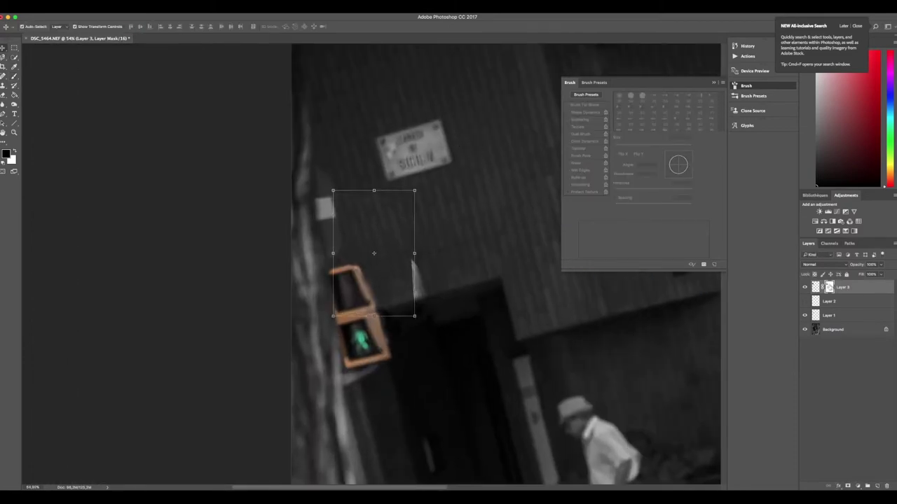
key("b")
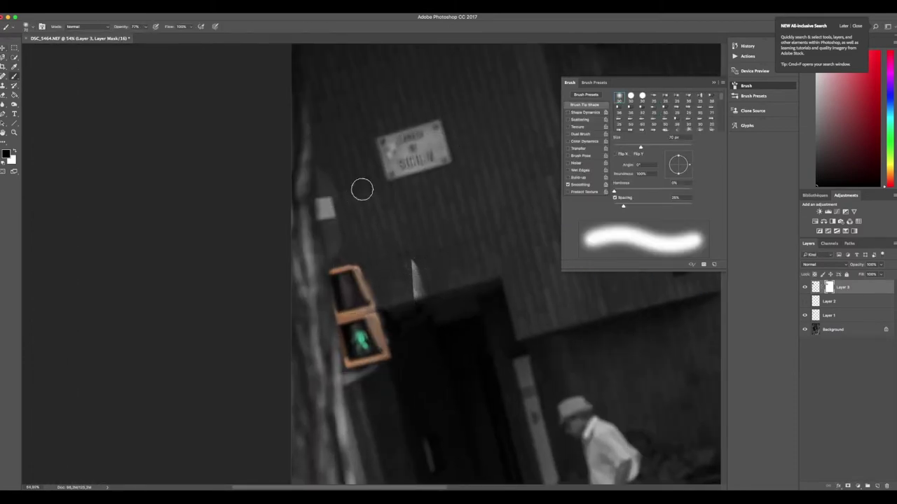
key("v")
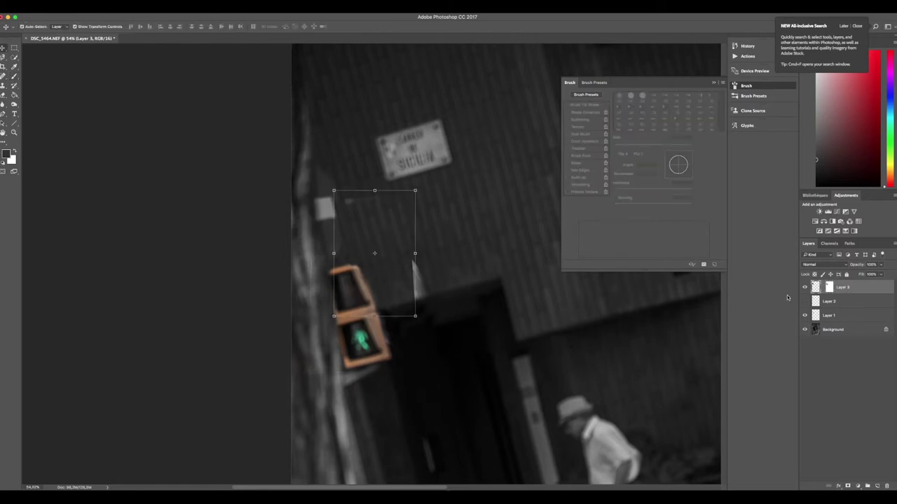
key("b")
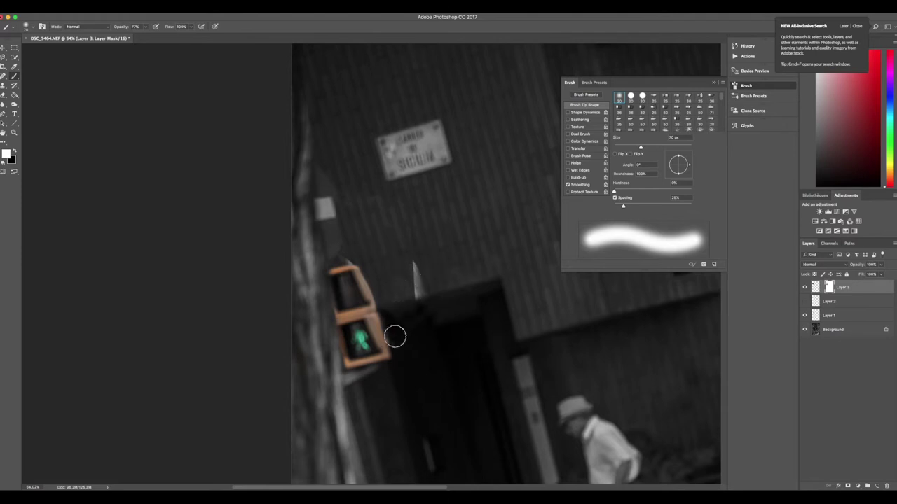
key("x")
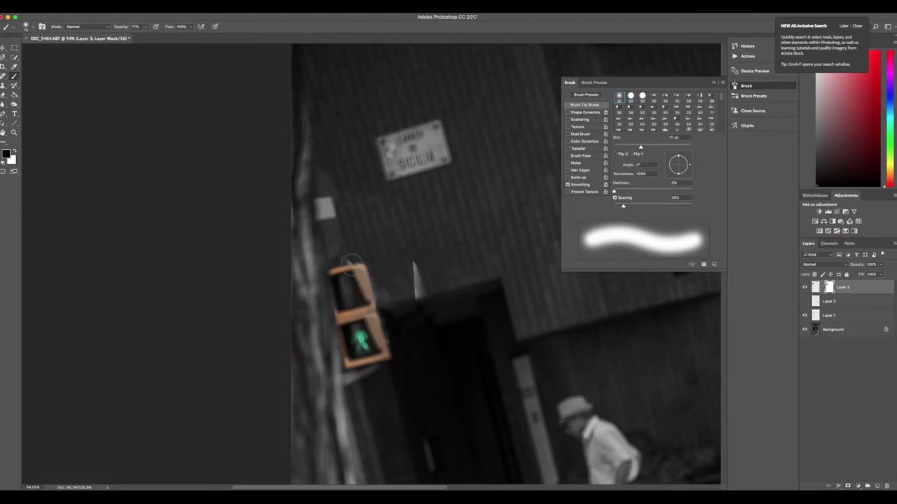
On a new layer, clone wall texture over the grey box on the pole
key("ctrl+shift+alt+n")
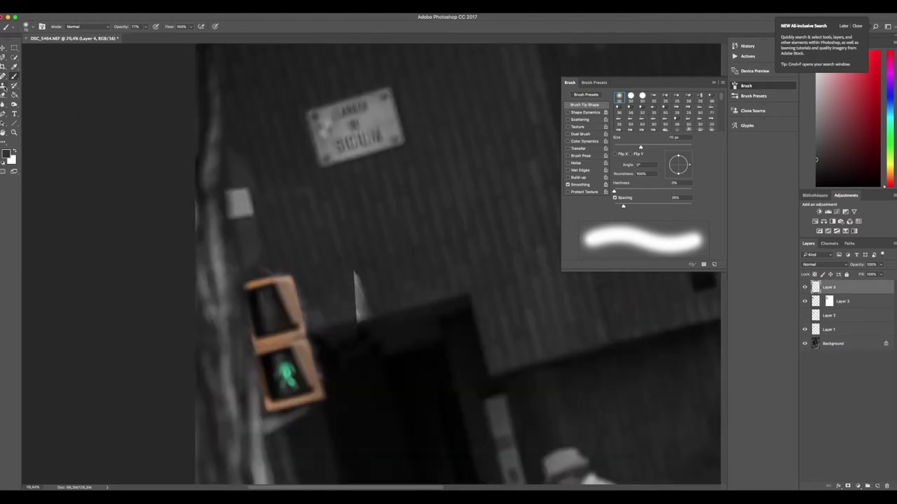
key("s")
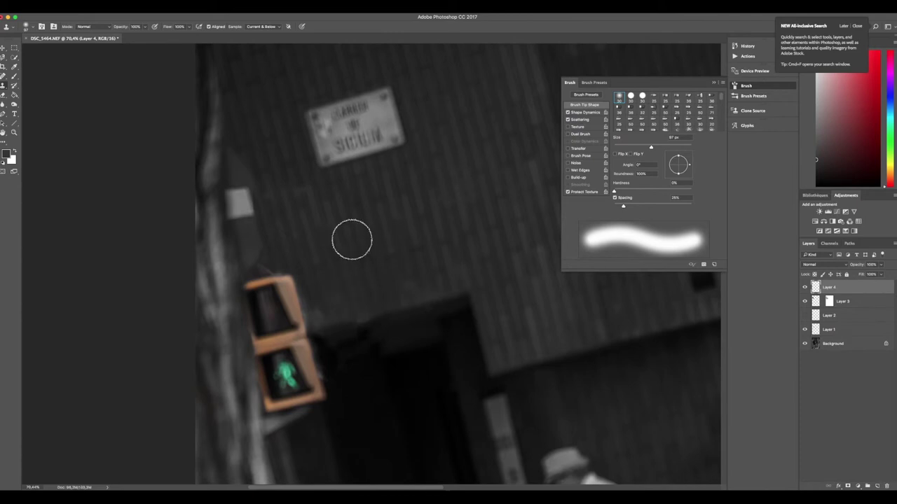
left_click(270, 161, "alt")
left_click_drag(250, 245, 234, 168)
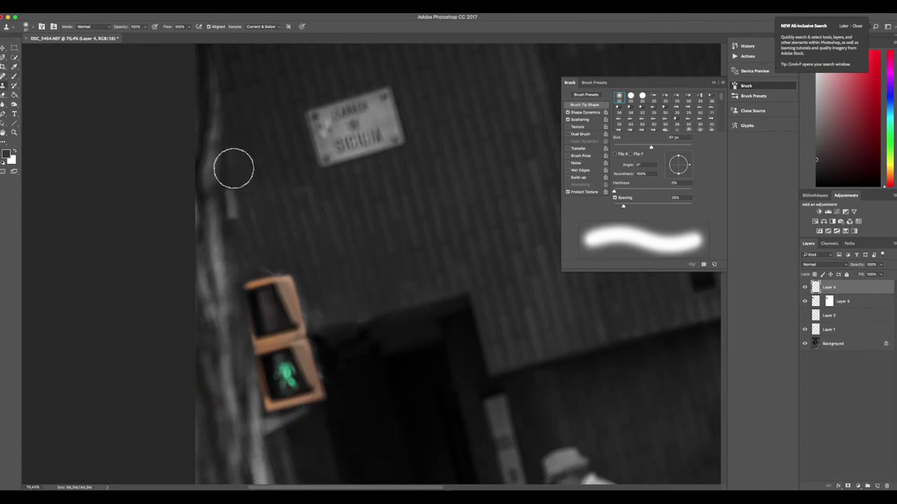
scroll(310, 231, "down", 3)
Set the Brush to 20% opacity with a 25 px tip
key("b")
left_click(116, 31)
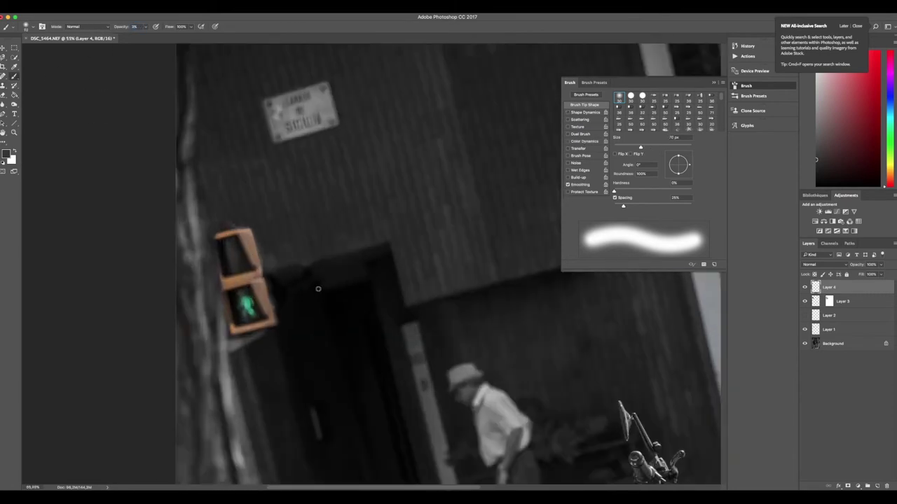
type("20")
key("Return")
scroll(325, 288, "down", 5)
scroll(310, 366, "up", 5)
left_click_drag(310, 367, 293, 379)
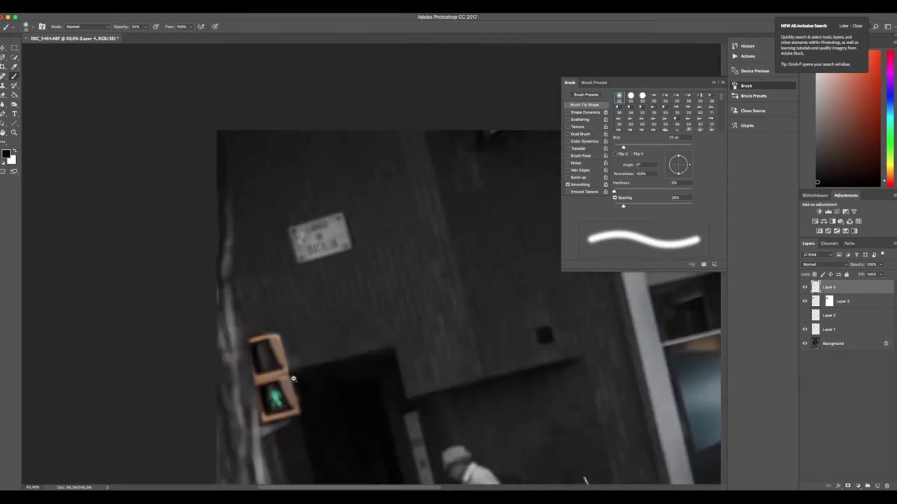
scroll(293, 379, "down", 5)
scroll(267, 210, "down", 2)
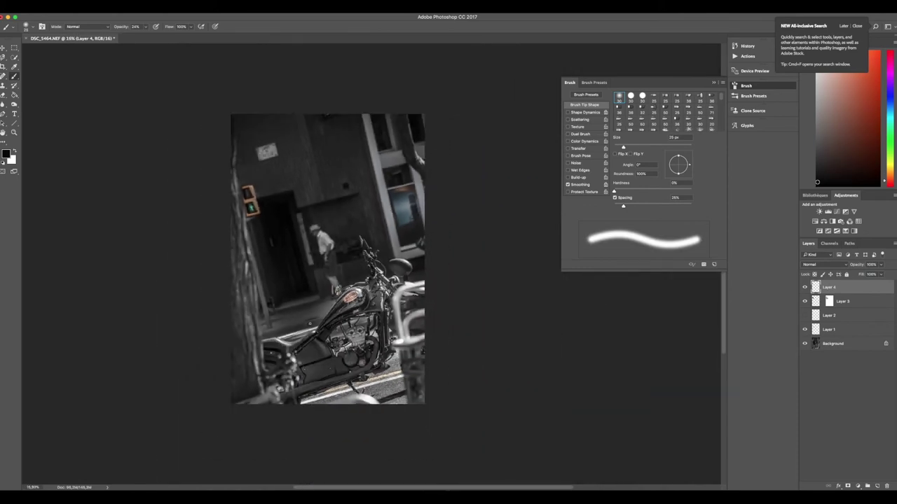
left_click(858, 486)
Add a Curves layer pulled down to darken the photo, then select its mask with 40% brush opacity
left_click(872, 389)
left_click_drag(708, 142, 707, 163)
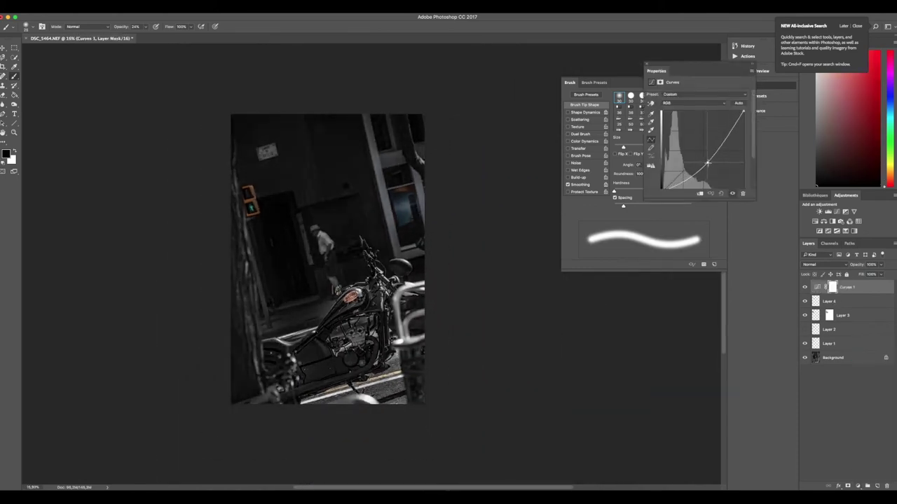
left_click(832, 288)
key("4")
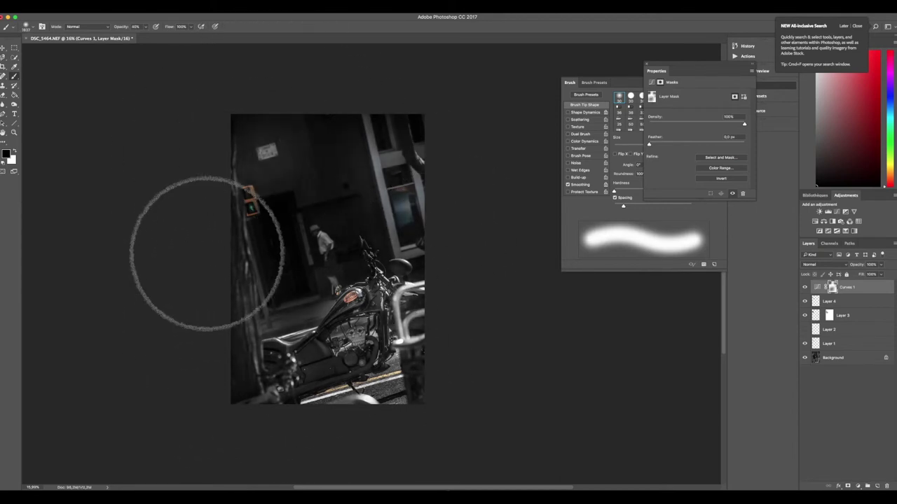
scroll(402, 324, "up", 2)
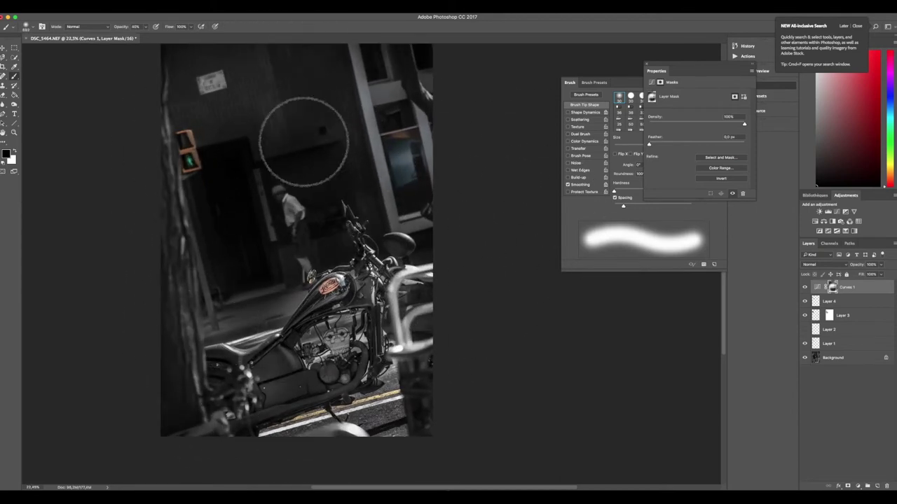
scroll(389, 332, "down", 2)
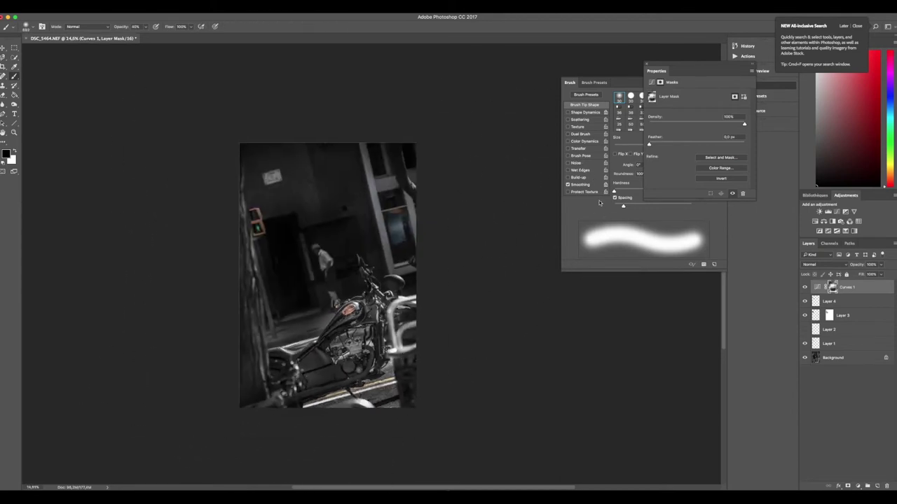
Undo an accidentally added Black & White adjustment layer
left_click(858, 485)
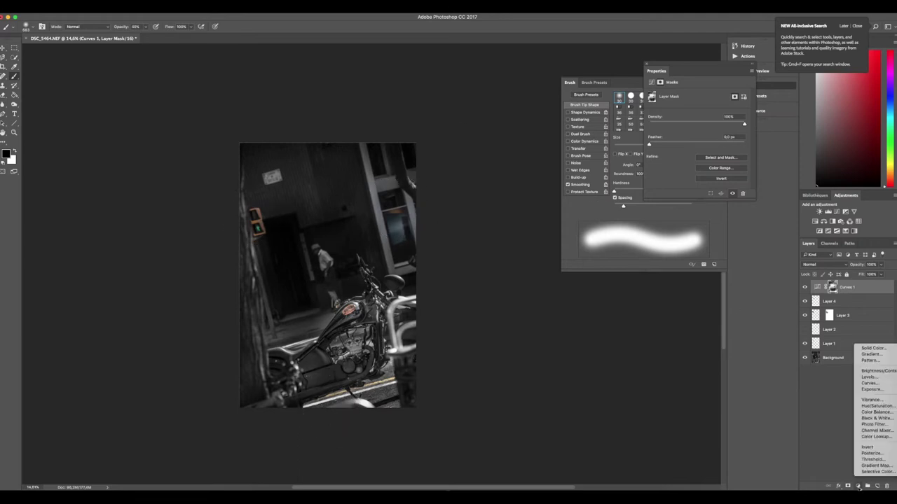
left_click(868, 419)
key("ctrl+z")
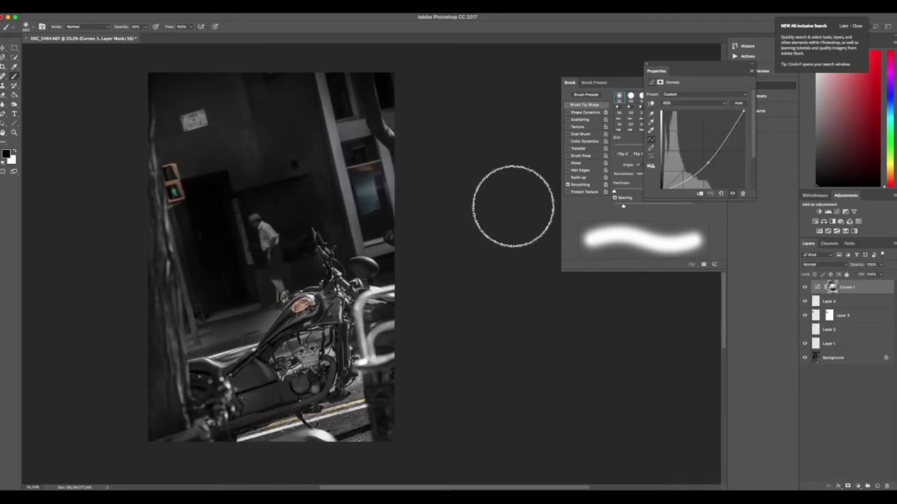
scroll(480, 238, "up", 2)
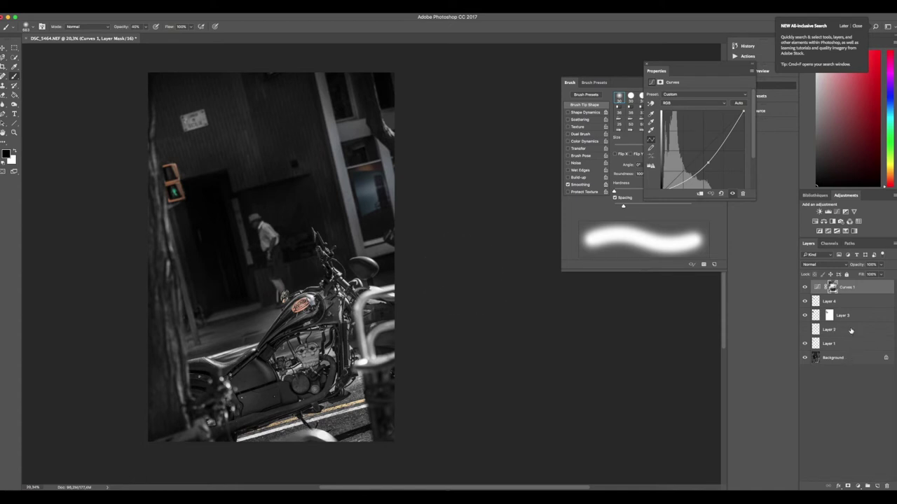
Stamp all visible layers into a new merged layer at the top of the stack
key("ctrl+alt+shift+e")
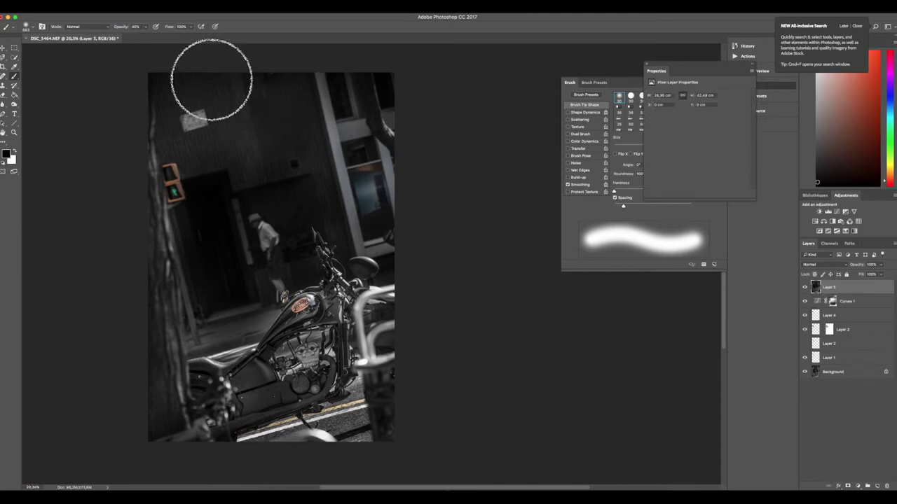
left_click(177, 7)
mouse_move(176, 94)
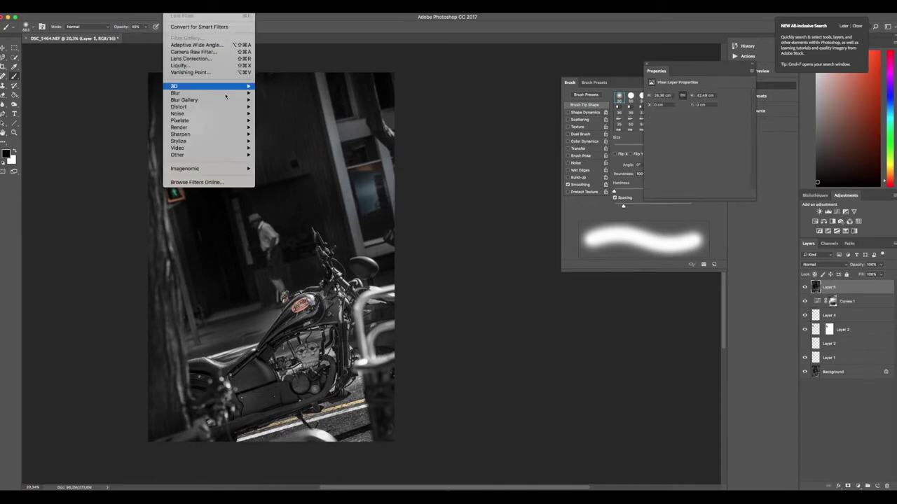
left_click(485, 109)
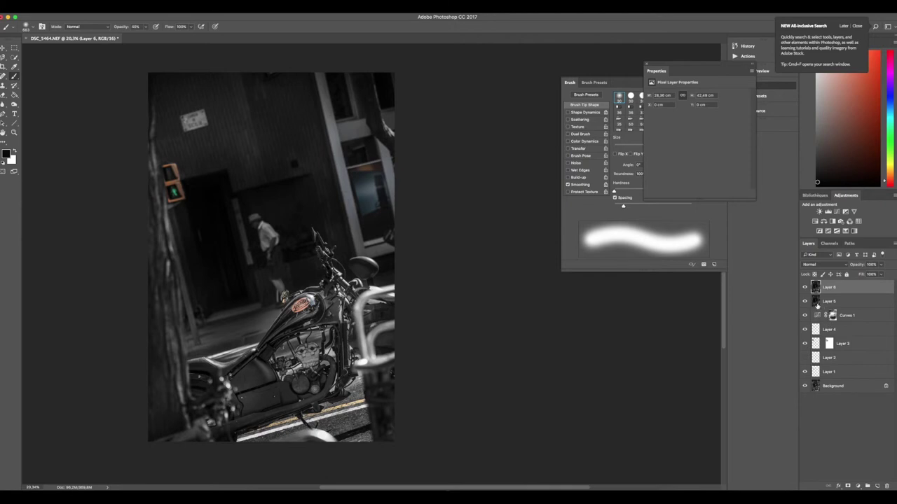
Delete the duplicate merged Layer 5, keeping Layer 6 for sharpening
left_click_drag(820, 313, 881, 486)
left_click_drag(821, 301, 887, 486)
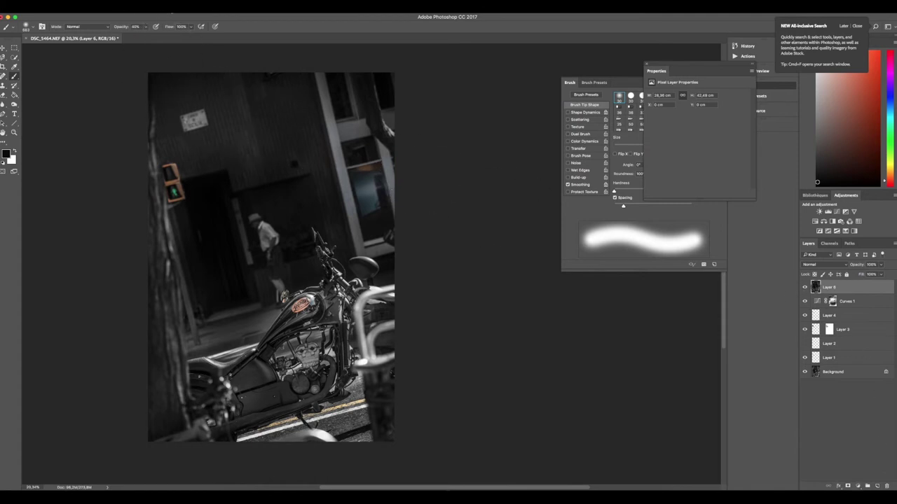
left_click(173, 6)
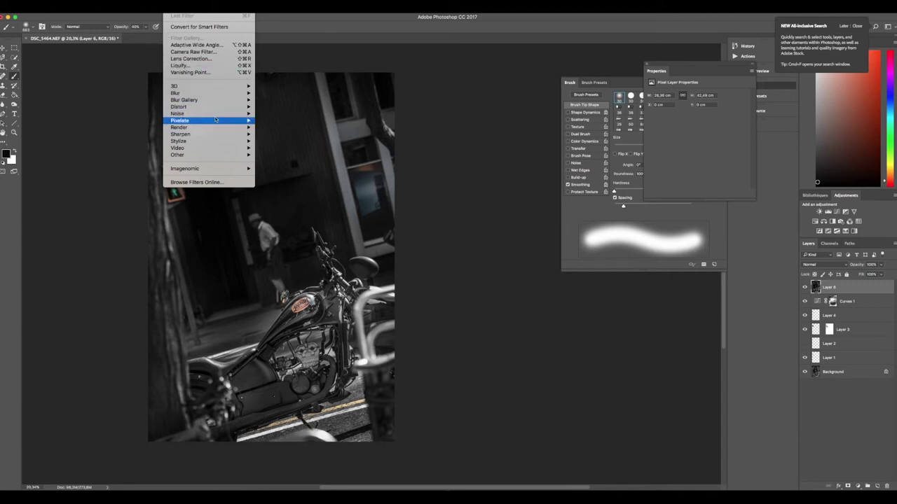
mouse_move(179, 106)
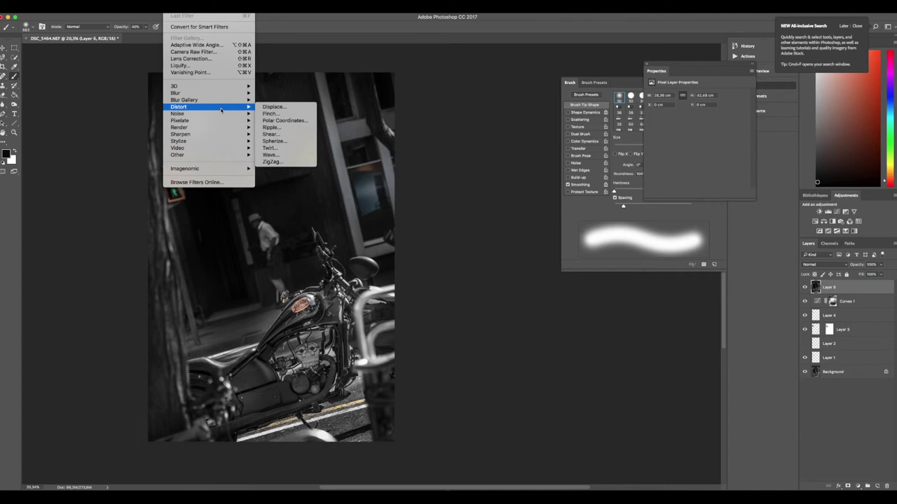
left_click(804, 303)
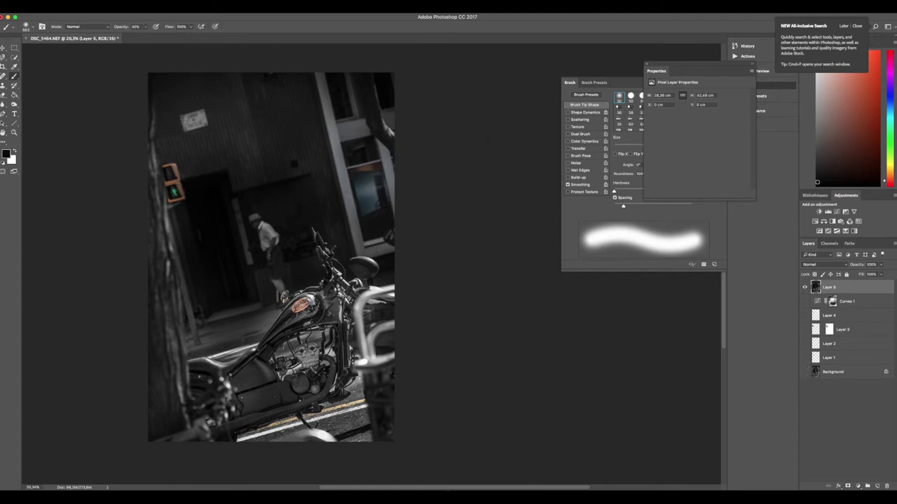
left_click(170, 6)
mouse_move(181, 134)
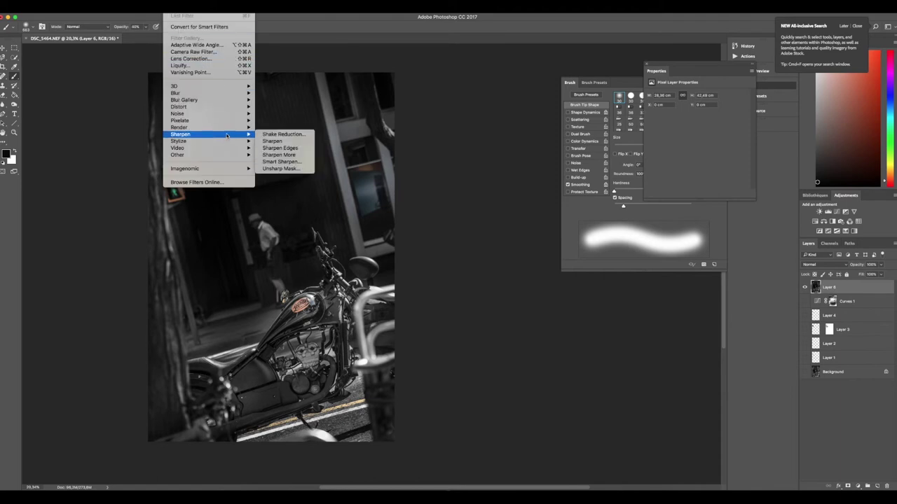
Open the Unsharp Mask filter and move its dialog beside the photo
left_click(280, 170)
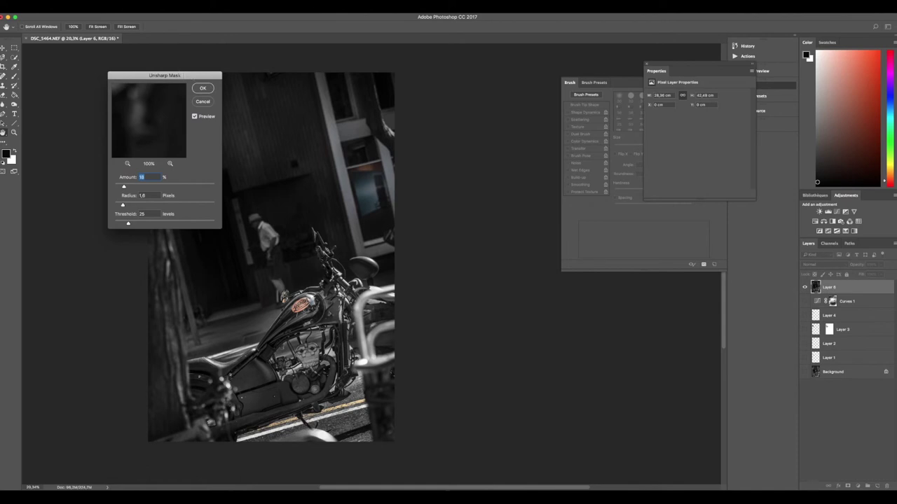
mouse_move(183, 75)
left_mouse_down()
mouse_move(470, 180)
mouse_move(488, 111)
left_mouse_up()
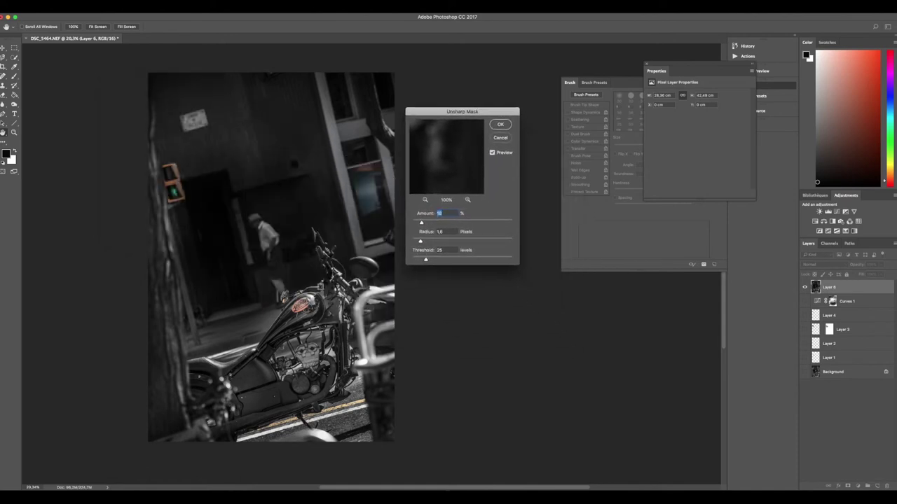
scroll(319, 297, "up", 5)
scroll(323, 300, "up", 1)
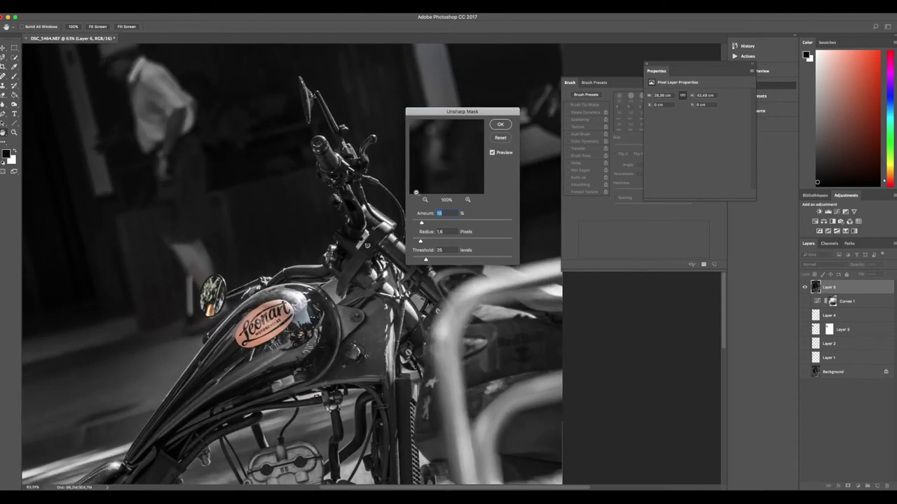
Apply Unsharp Mask with Amount 77%, Radius 3.8 pixels and Threshold 19 levels
left_click_drag(421, 223, 427, 223)
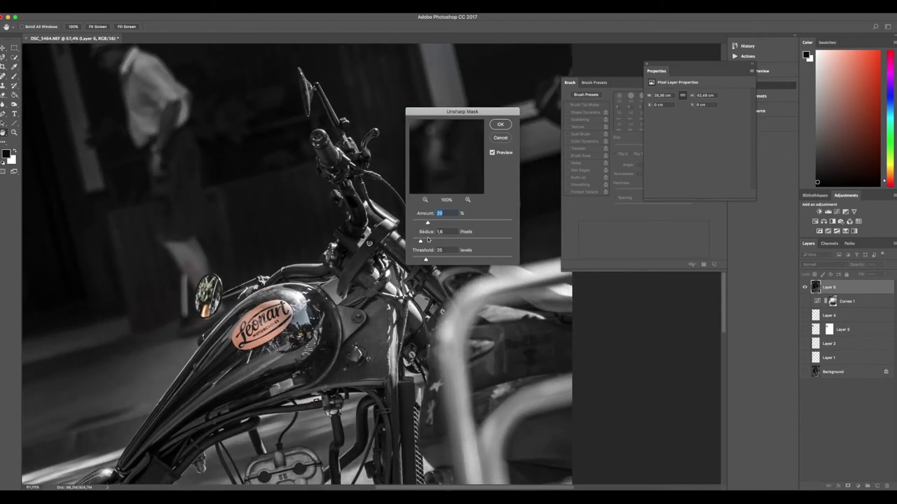
left_click_drag(420, 241, 440, 223)
left_click_drag(440, 223, 474, 223)
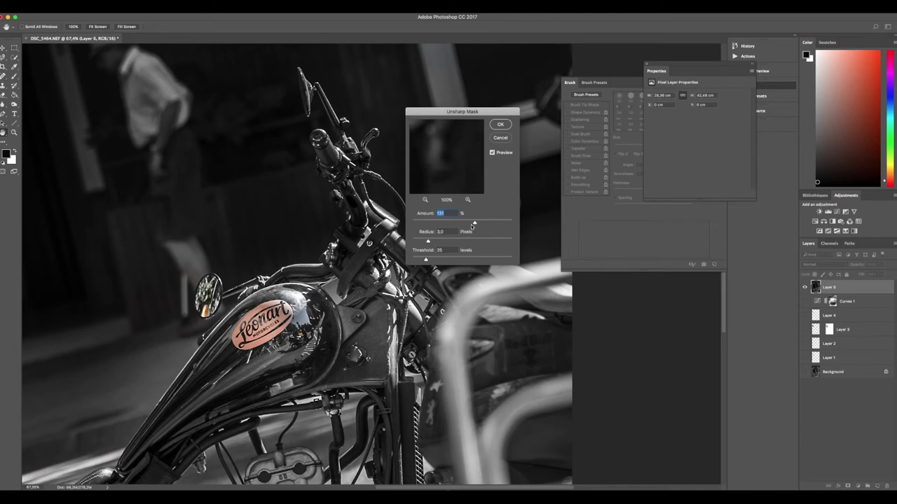
left_click_drag(473, 223, 452, 229)
left_click_drag(452, 228, 421, 263)
key("Up")
key("Up")
key("Up")
scroll(280, 280, "down", 5)
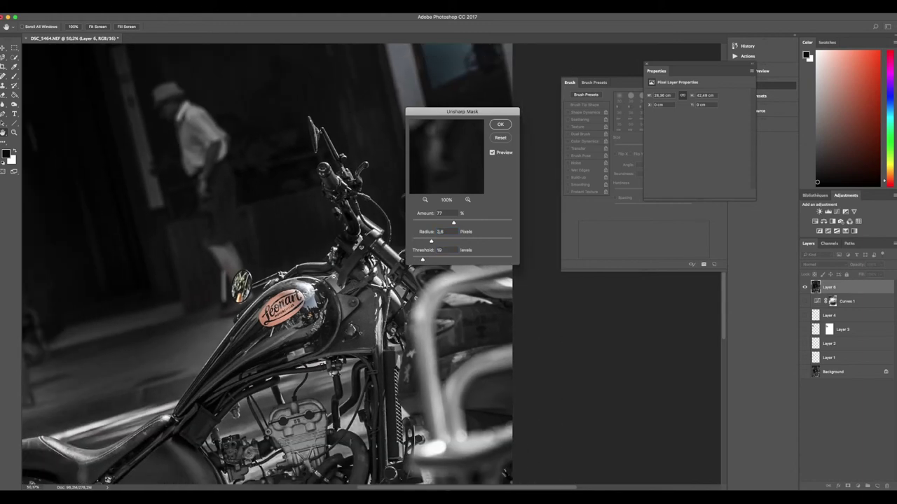
scroll(333, 290, "down", 2)
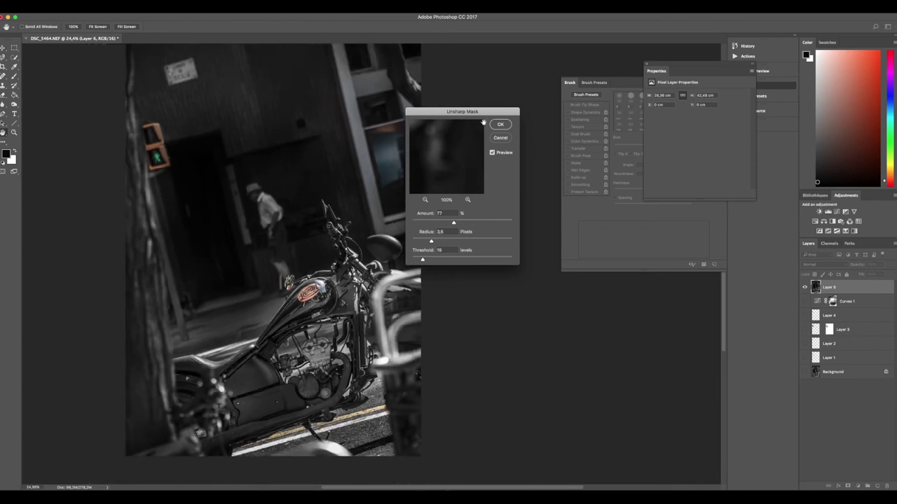
left_click(500, 125)
Close the retouched photo, saving the changes as DSC_5464-Modifier.psd
key("b")
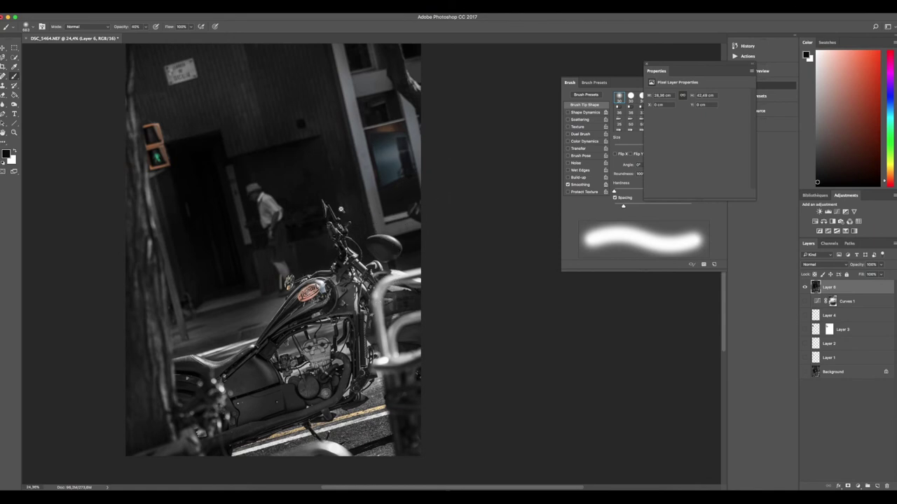
scroll(323, 214, "down", 2)
scroll(323, 213, "down", 1)
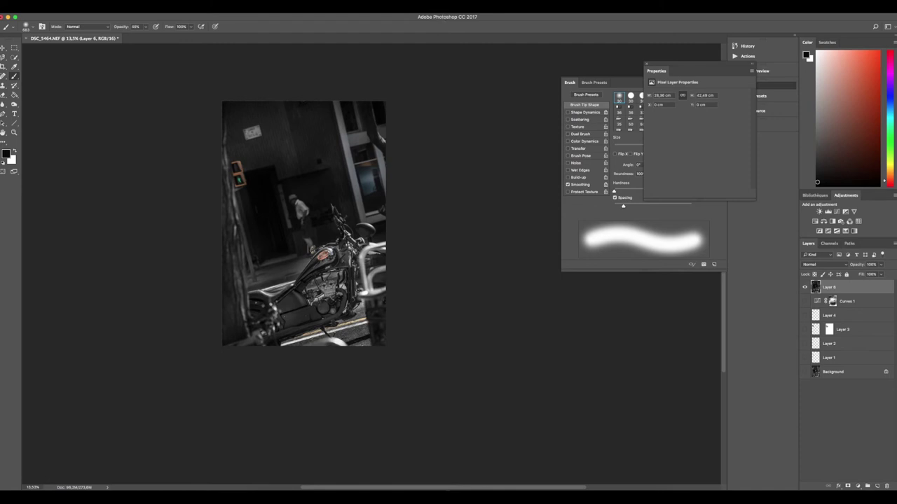
scroll(324, 199, "up", 1)
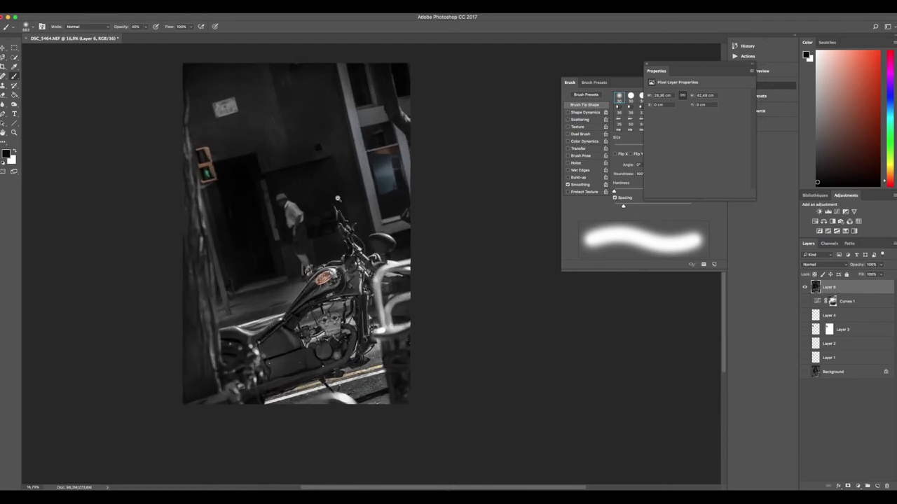
scroll(337, 199, "up", 1)
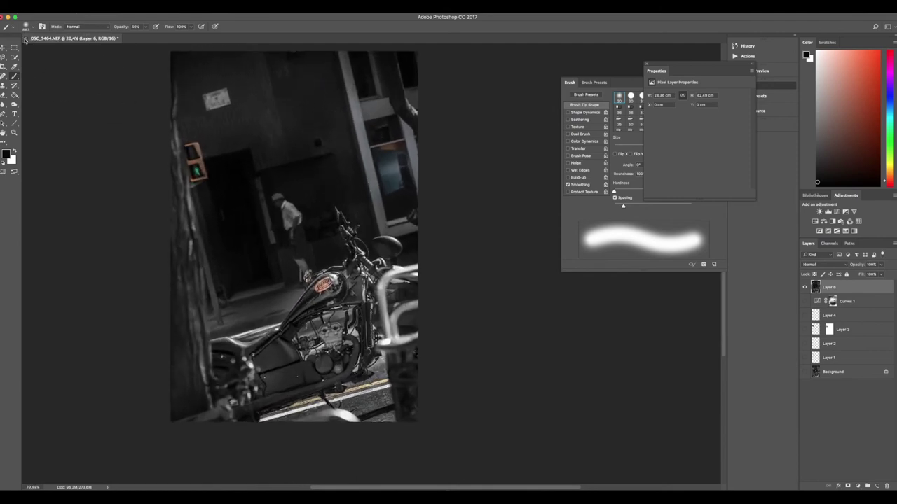
left_click(25, 38)
left_click(517, 166)
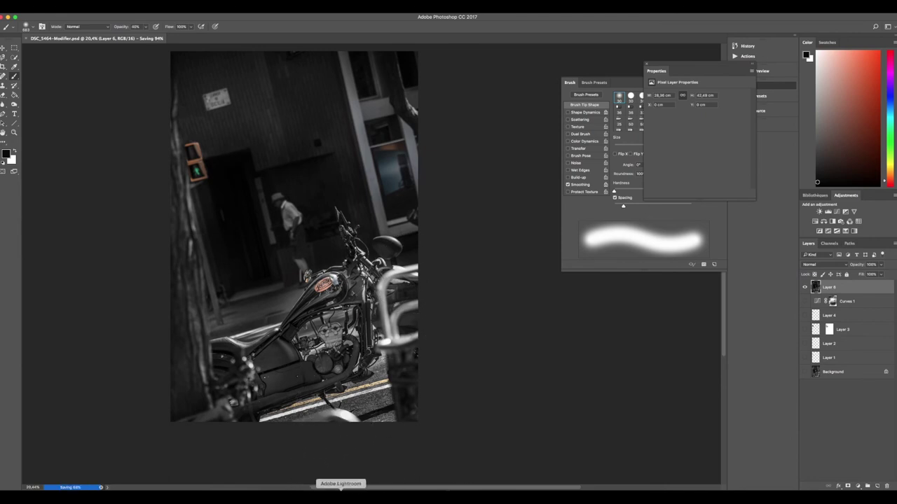
Switch back to Lightroom's Develop module from the Dock
left_click(340, 495)
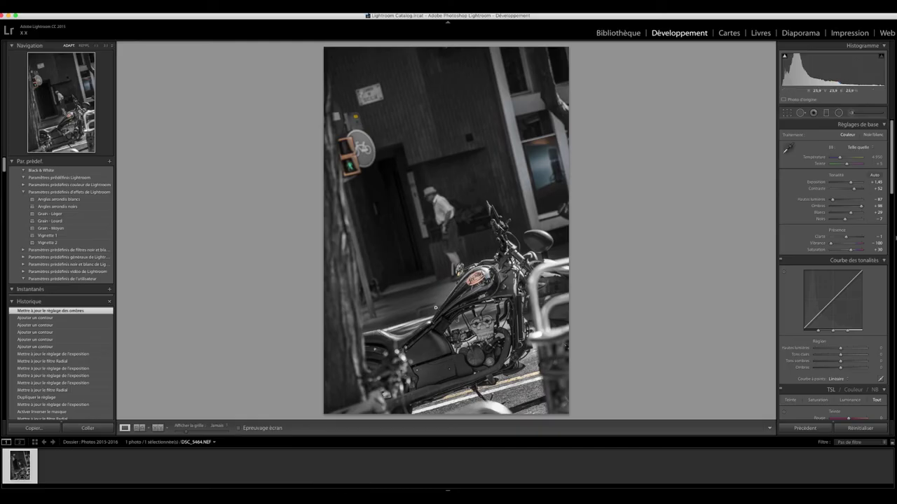